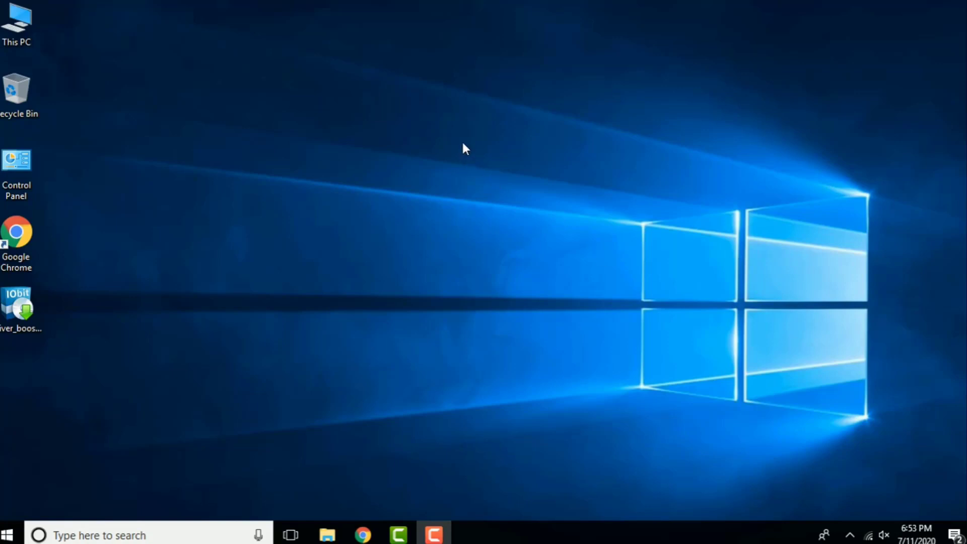
{"action": "right_click", "coordinate": [366, 107]}
{"action": "right_click", "coordinate": [428, 143]}
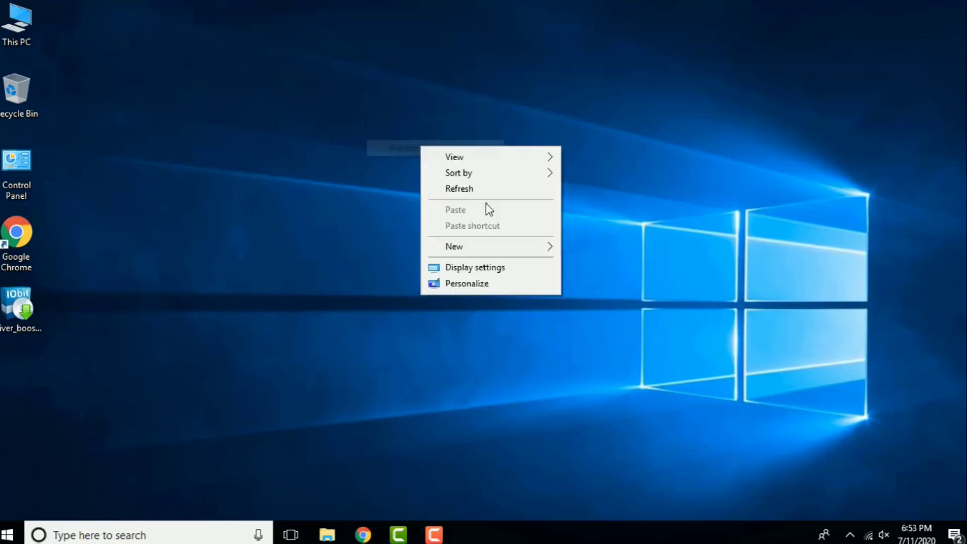
{"action": "right_click", "coordinate": [450, 152]}
{"action": "left_click", "coordinate": [488, 195]}
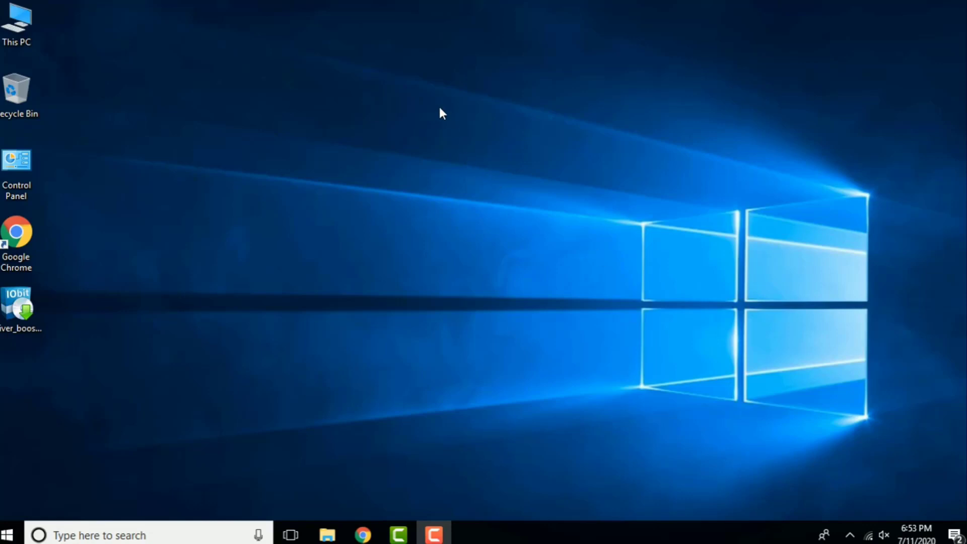
{"action": "right_click", "coordinate": [368, 130]}
{"action": "right_click", "coordinate": [421, 145]}
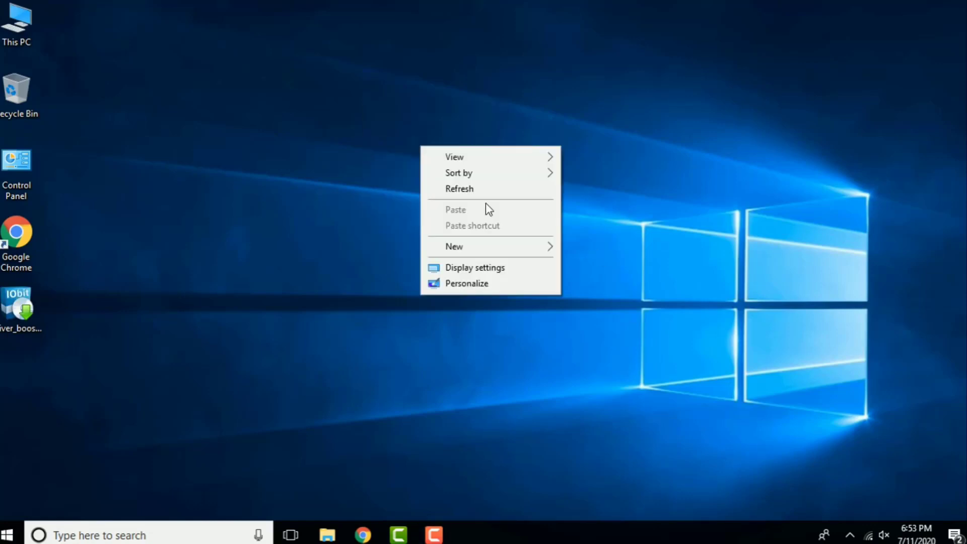
{"action": "left_click", "coordinate": [465, 188]}
{"action": "right_click", "coordinate": [449, 152]}
{"action": "left_click", "coordinate": [487, 194]}
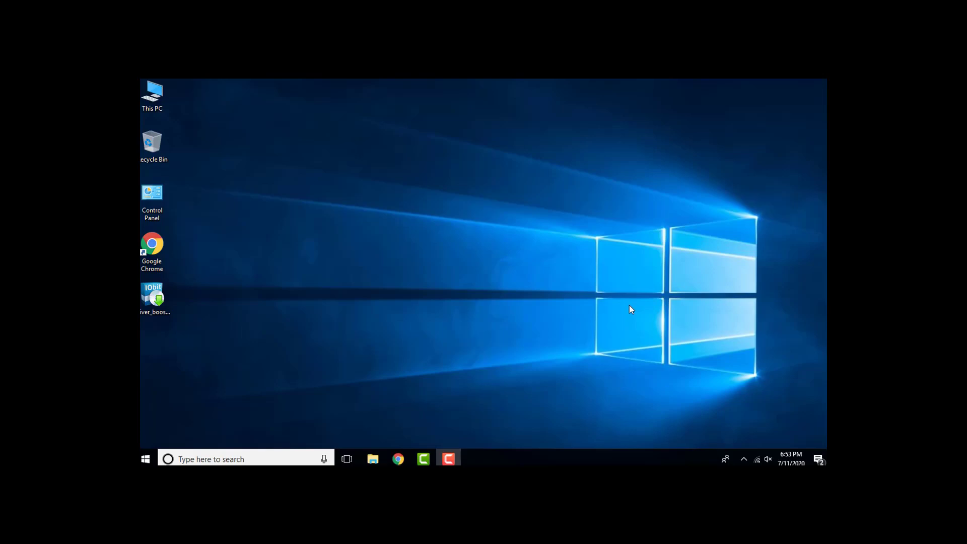
{"action": "right_click", "coordinate": [399, 152]}
{"action": "right_click", "coordinate": [439, 183]}
{"action": "right_click", "coordinate": [460, 186]}
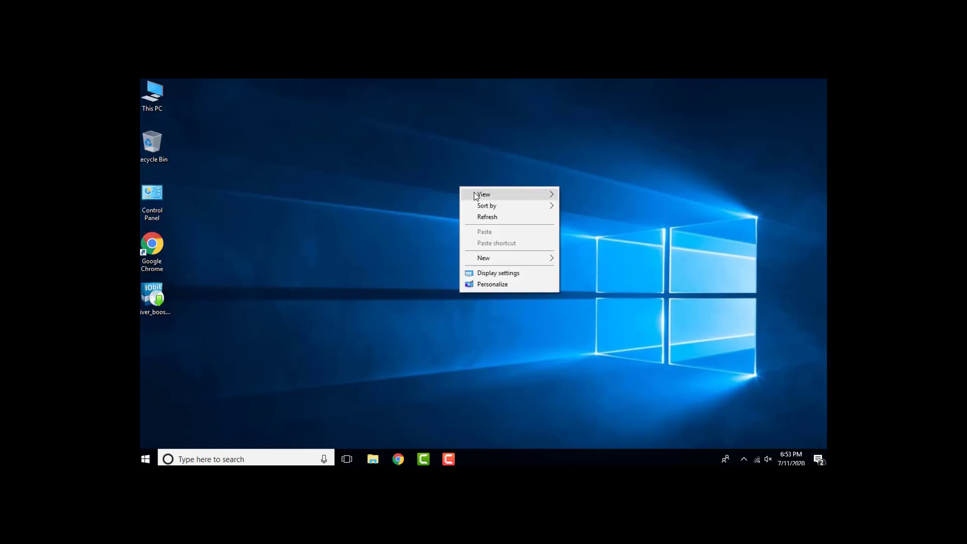
{"action": "left_click", "coordinate": [486, 216]}
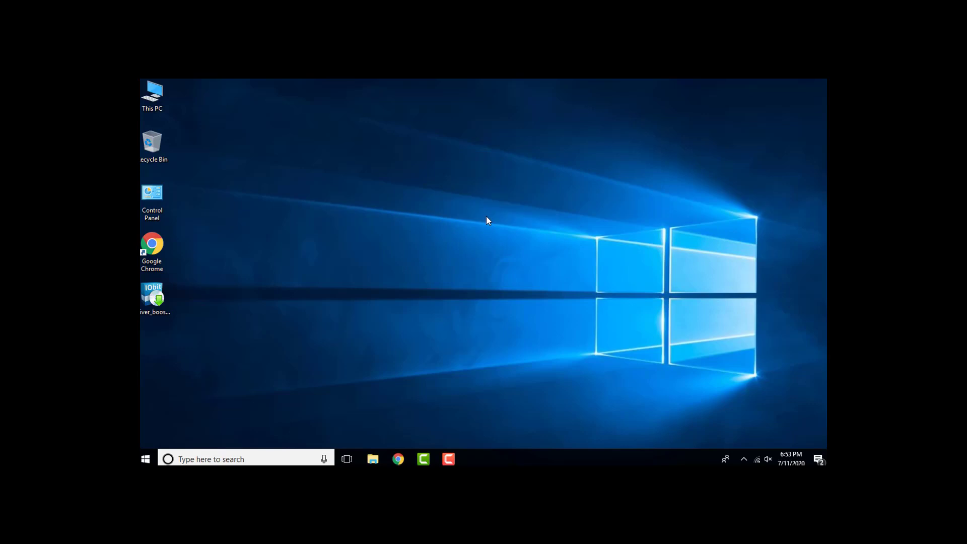
{"action": "right_click", "coordinate": [370, 184]}
{"action": "left_click", "coordinate": [399, 206]}
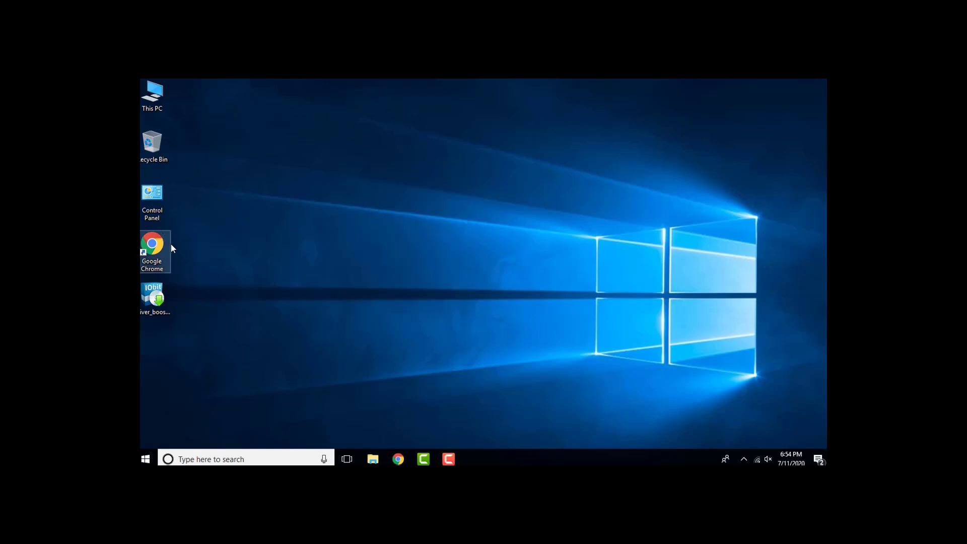
- Open Chrome, search Google for "driver booster", view IObit's Driver Booster download page, and close the browser
{"action": "double_click", "coordinate": [160, 257]}
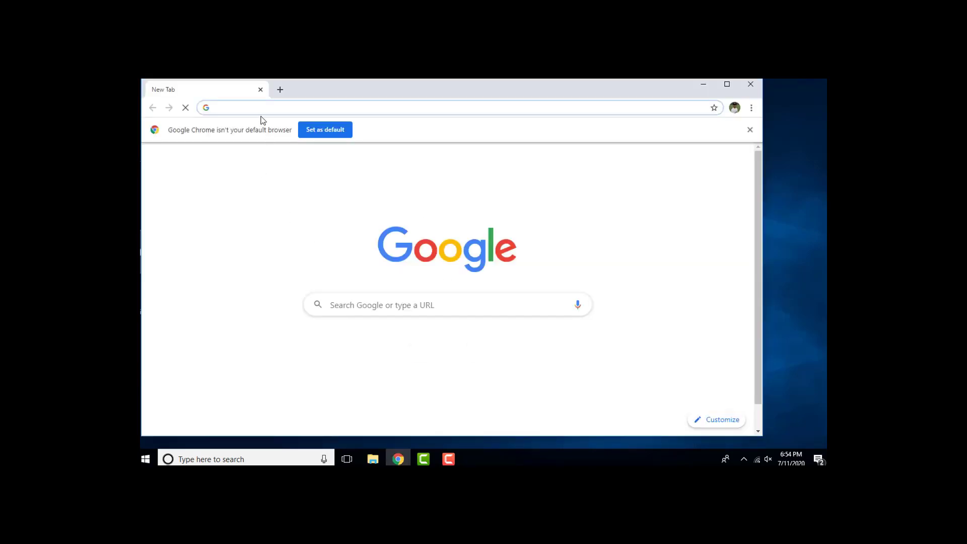
{"action": "right_click", "coordinate": [261, 108]}
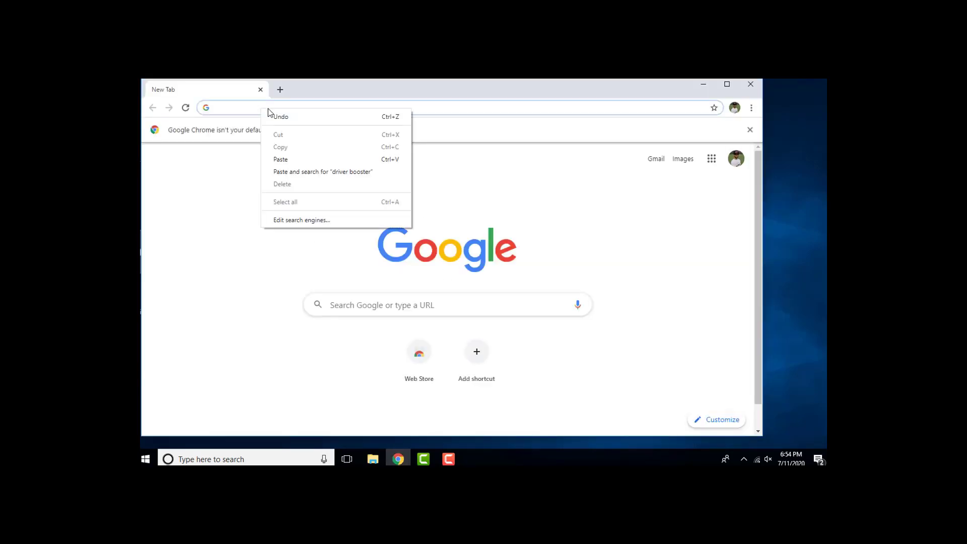
{"action": "left_click", "coordinate": [310, 159]}
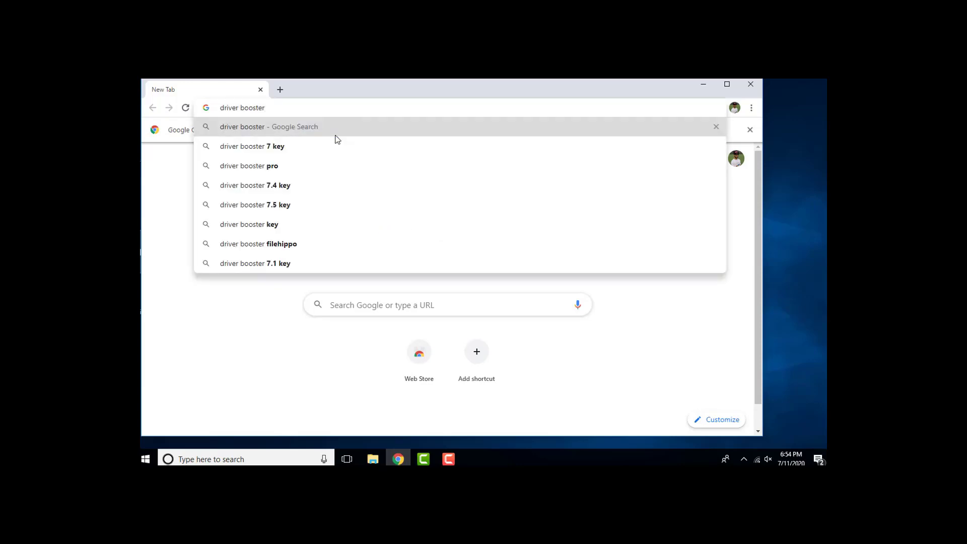
{"action": "key", "text": "Return"}
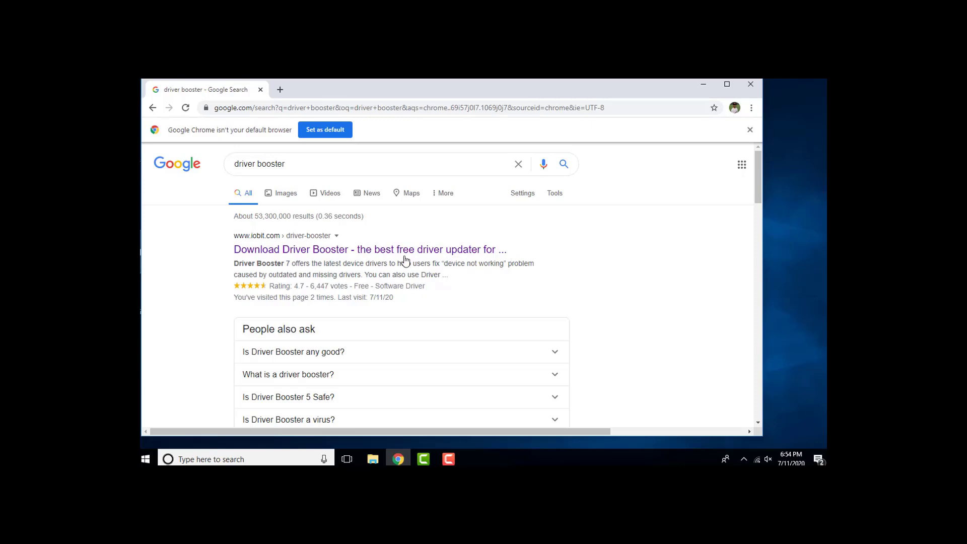
{"action": "left_click", "coordinate": [363, 250]}
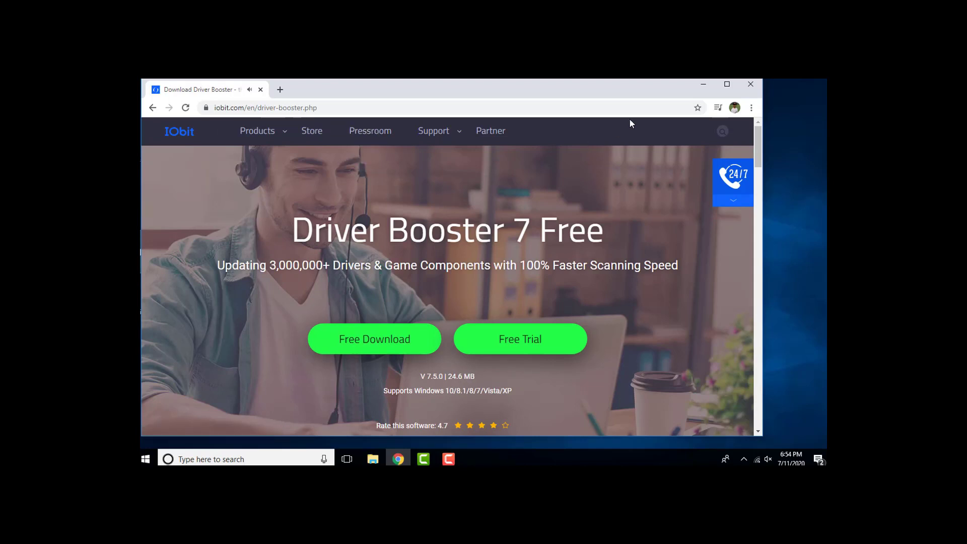
{"action": "left_click", "coordinate": [758, 88]}
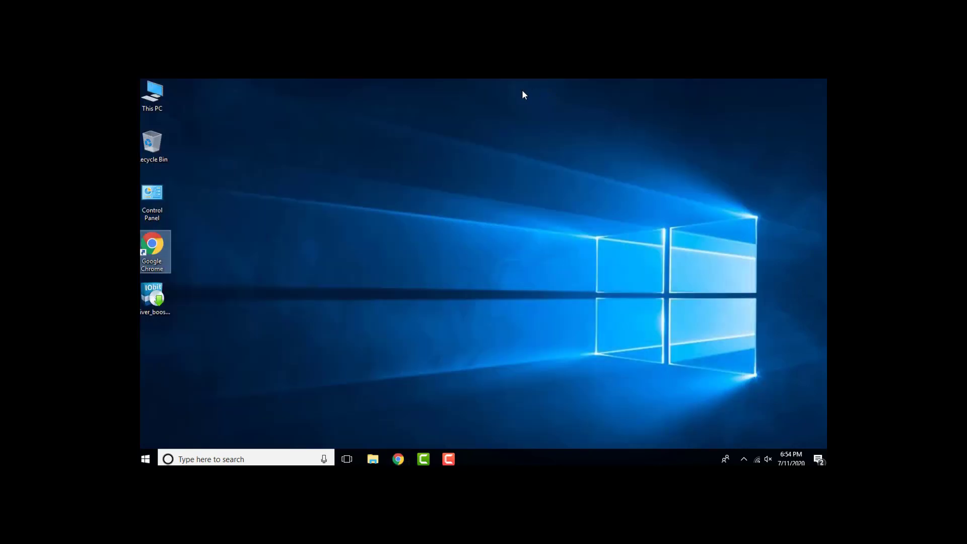
{"action": "right_click", "coordinate": [522, 92]}
{"action": "left_click", "coordinate": [557, 121]}
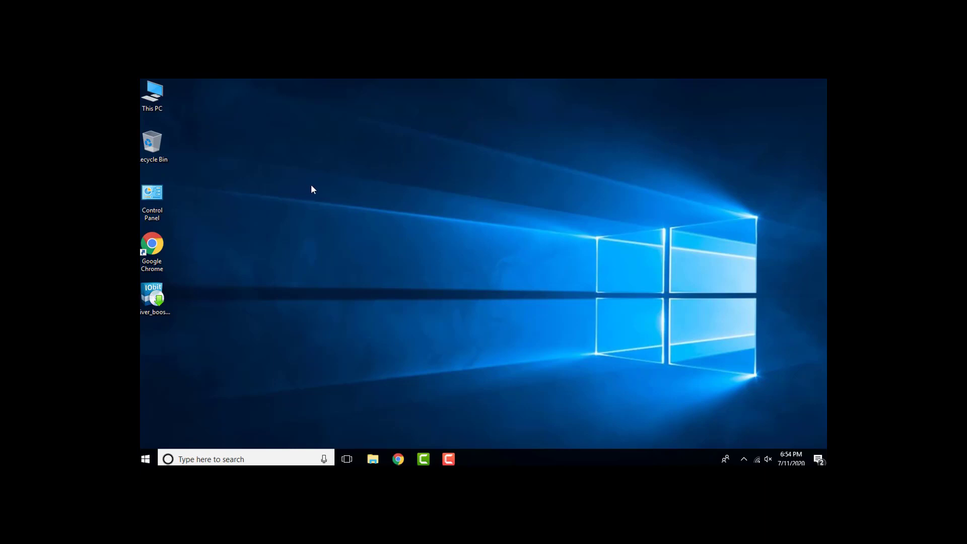
- Run the driver_booster_setup installer from the desktop and install Driver Booster 7, declining the optional Advanced SystemCare offer
{"action": "left_click", "coordinate": [159, 297]}
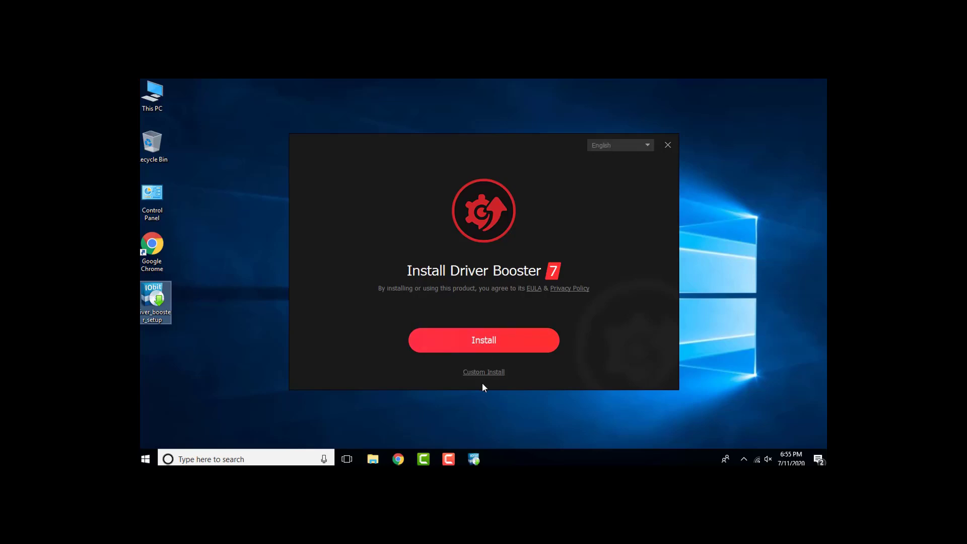
{"action": "left_click", "coordinate": [465, 344]}
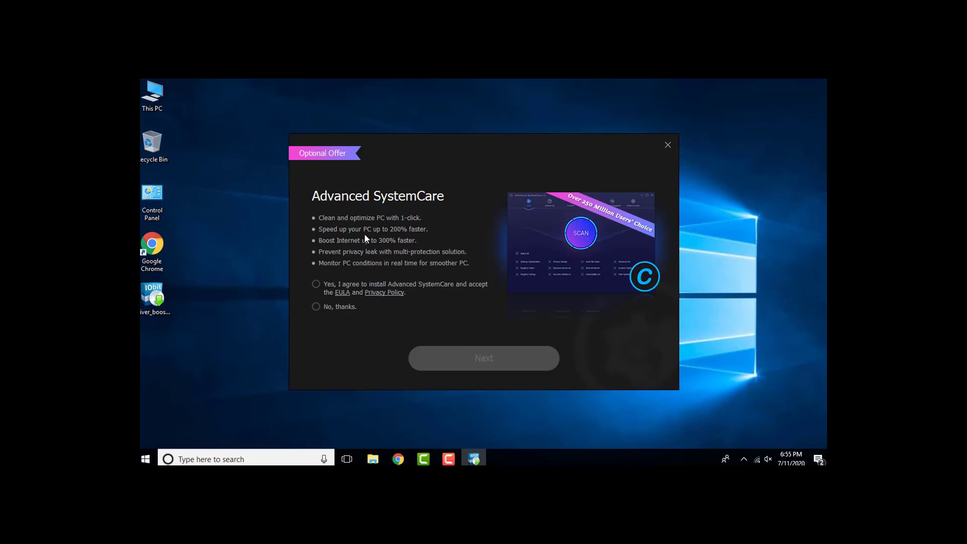
{"action": "left_click", "coordinate": [314, 305]}
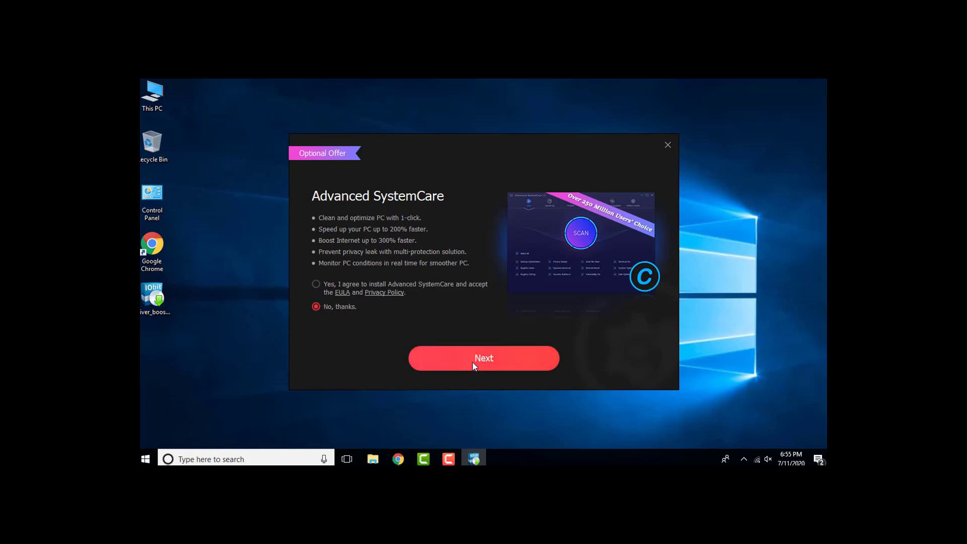
{"action": "left_click", "coordinate": [472, 361]}
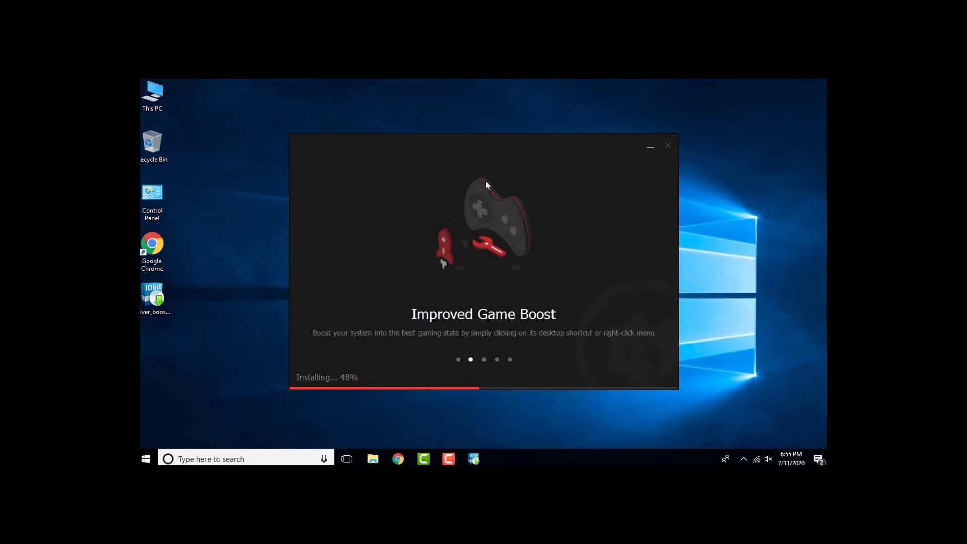
{"action": "left_click_drag", "start_coordinate": [485, 180], "coordinate": [463, 147]}
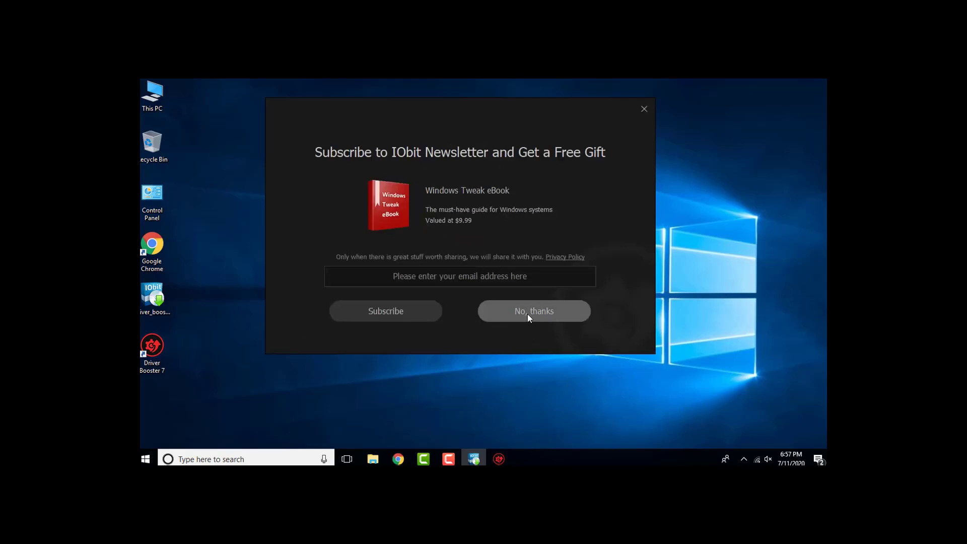
- Finish the installer without the newsletter subscription or Learn more online, and start a driver scan
{"action": "left_click", "coordinate": [527, 313]}
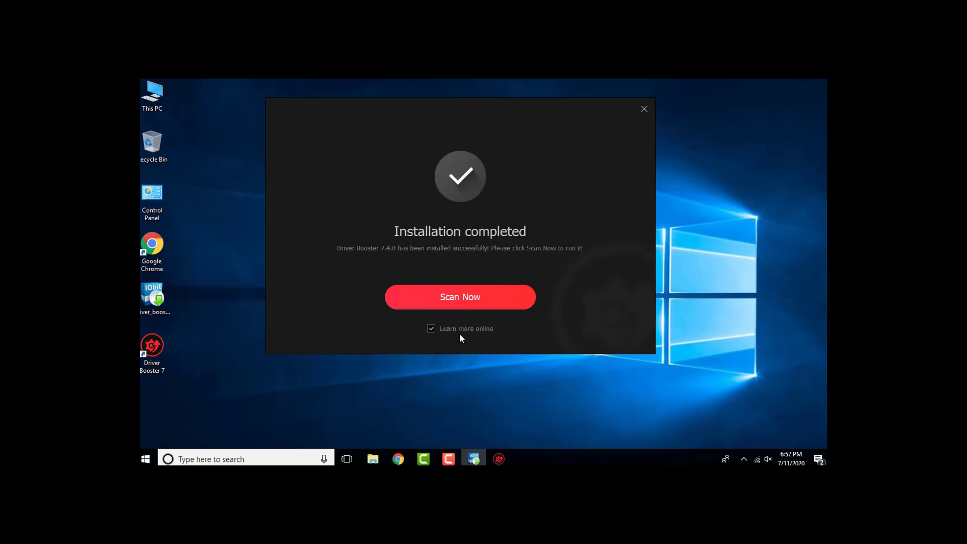
{"action": "left_click", "coordinate": [430, 328]}
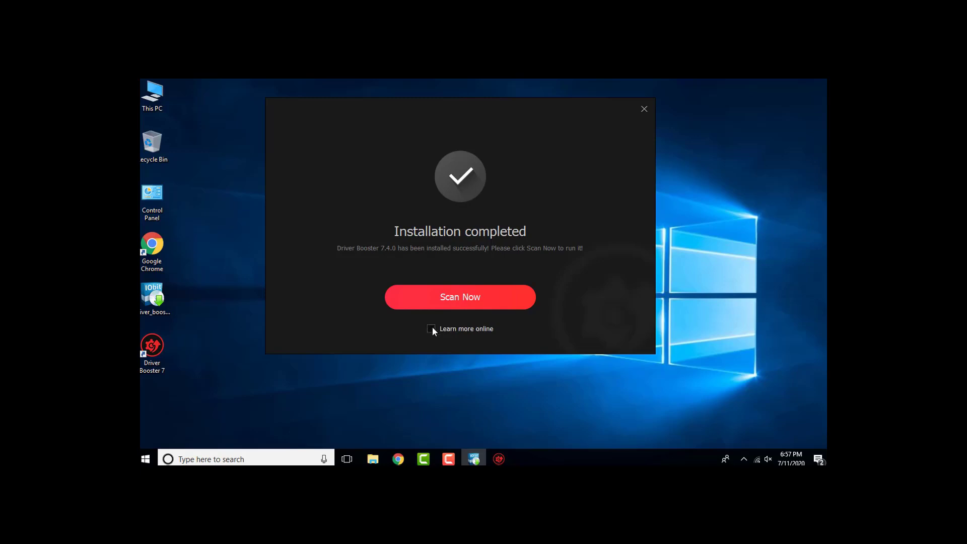
{"action": "left_click", "coordinate": [469, 301]}
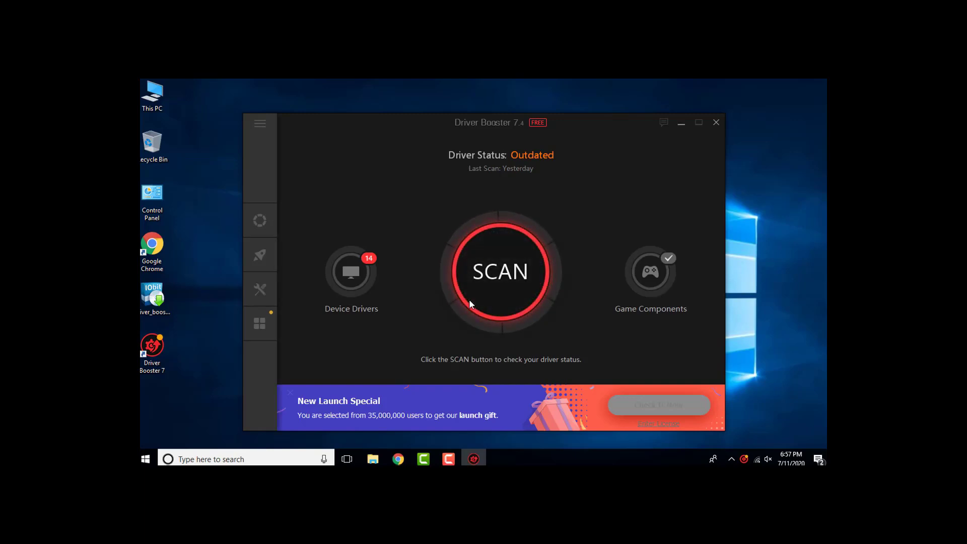
{"action": "left_click", "coordinate": [469, 304]}
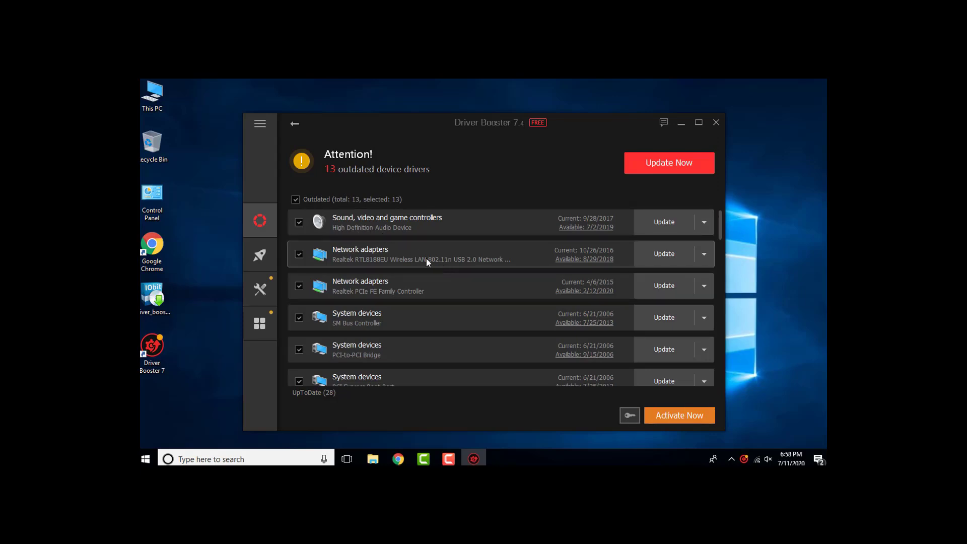
- Examine the scan results, looking through both the outdated and the up-to-date device drivers
{"action": "scroll", "coordinate": [404, 281], "scroll_direction": "down", "scroll_amount": 10}
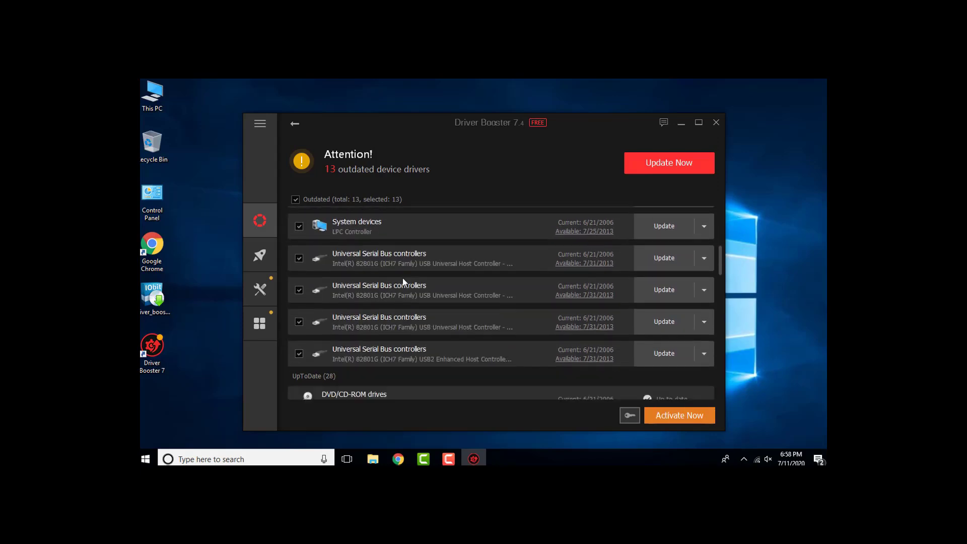
{"action": "scroll", "coordinate": [386, 278], "scroll_direction": "up", "scroll_amount": 10}
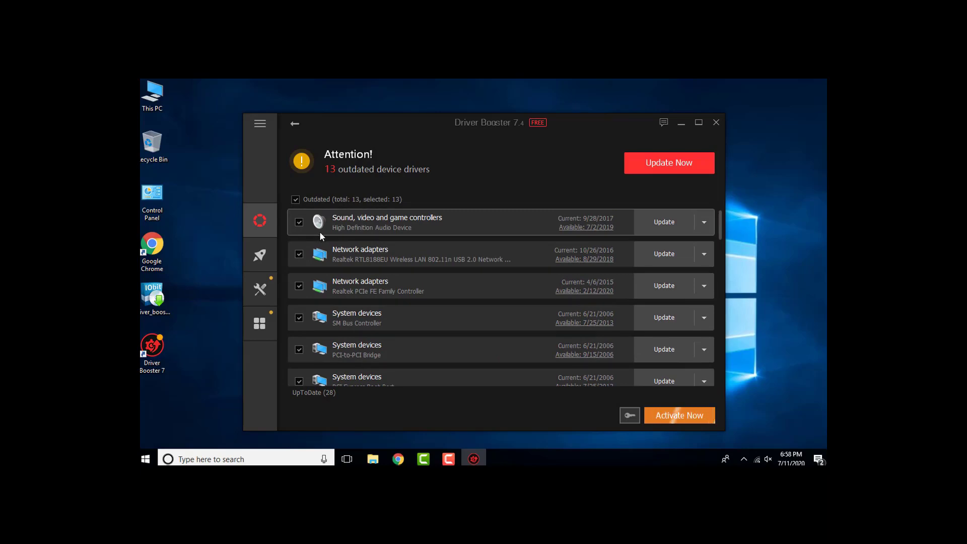
{"action": "scroll", "coordinate": [322, 235], "scroll_direction": "down", "scroll_amount": 5}
{"action": "scroll", "coordinate": [327, 240], "scroll_direction": "down", "scroll_amount": 8}
{"action": "scroll", "coordinate": [340, 247], "scroll_direction": "up", "scroll_amount": 6}
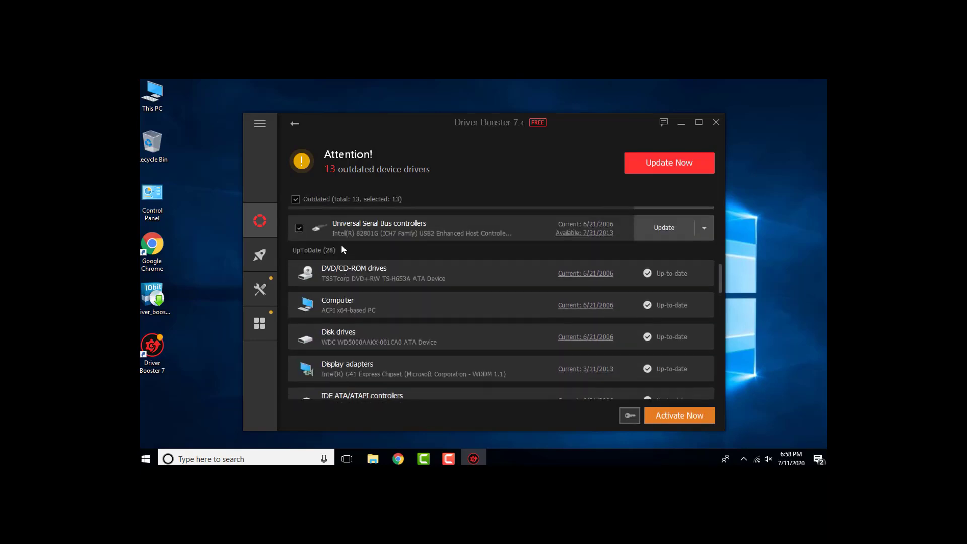
{"action": "scroll", "coordinate": [342, 225], "scroll_direction": "up", "scroll_amount": 8}
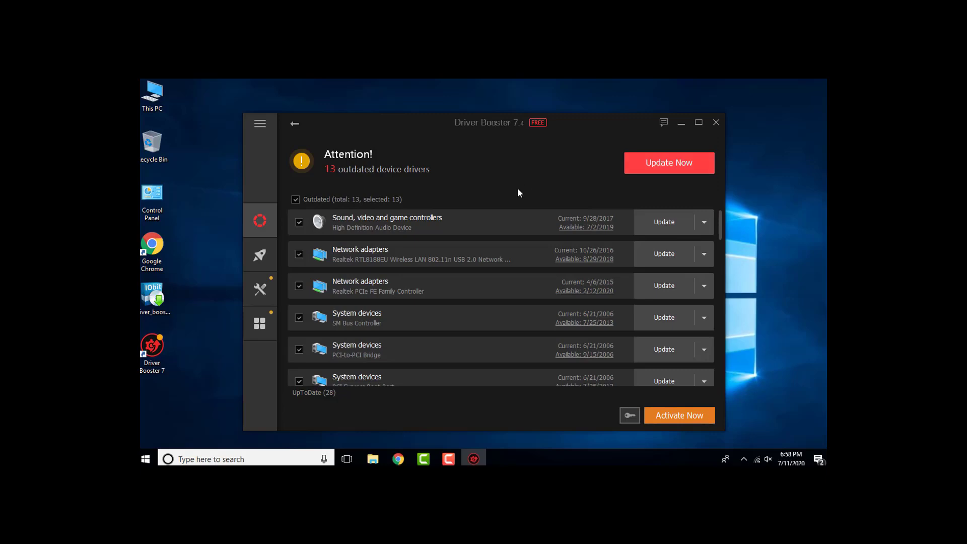
{"action": "scroll", "coordinate": [423, 267], "scroll_direction": "down", "scroll_amount": 5}
{"action": "scroll", "coordinate": [423, 269], "scroll_direction": "down", "scroll_amount": 6}
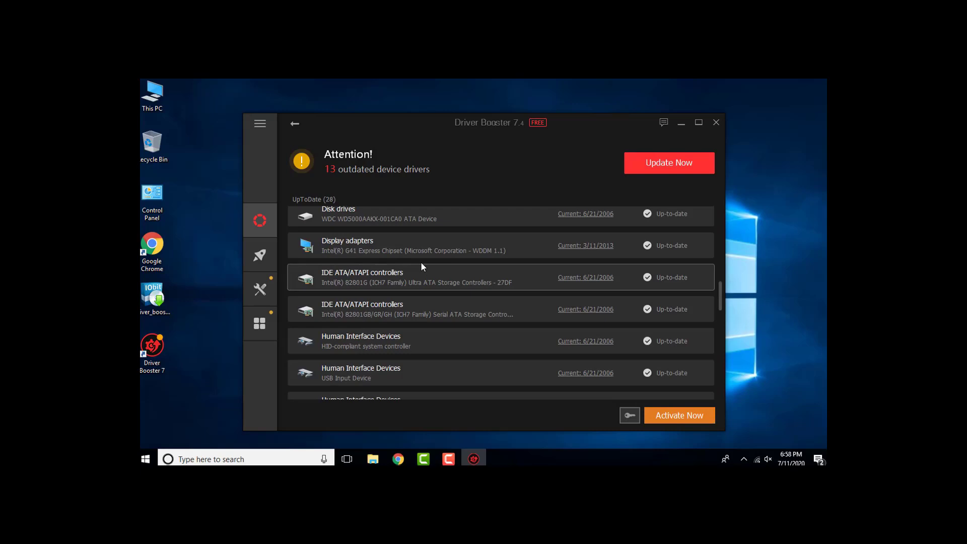
{"action": "scroll", "coordinate": [418, 261], "scroll_direction": "up", "scroll_amount": 8}
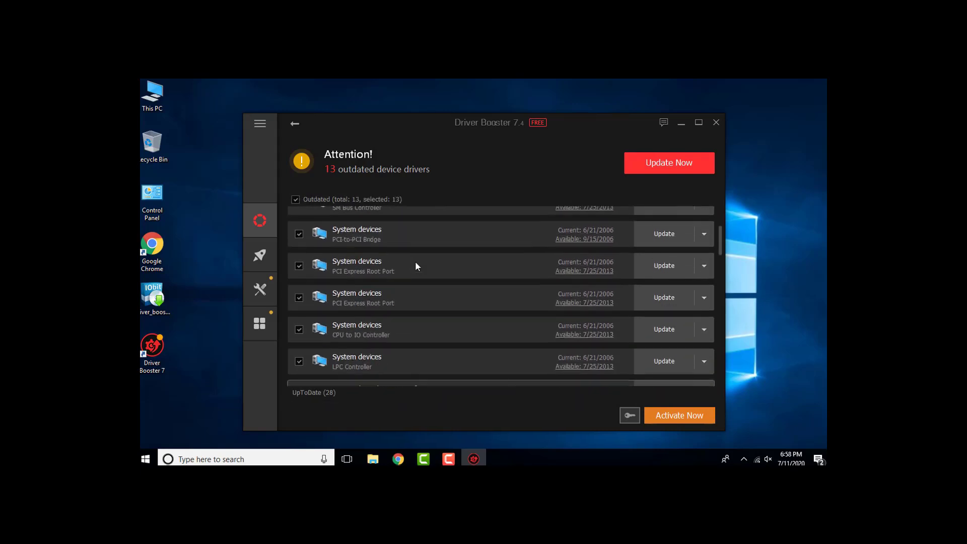
{"action": "scroll", "coordinate": [414, 260], "scroll_direction": "up", "scroll_amount": 1}
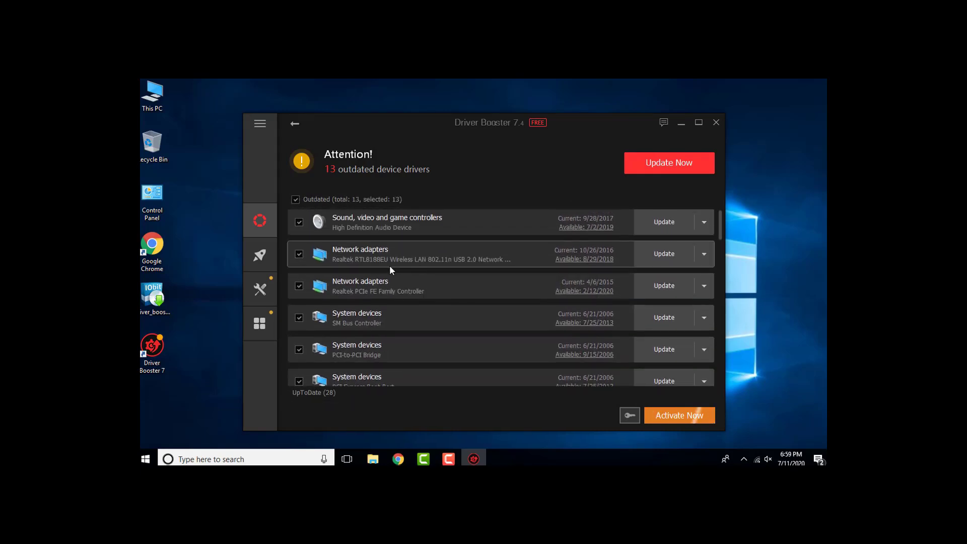
- Deselect the LPC Controller, CPU to IO Controller, both PCI Express Root Ports, PCI-to-PCI Bridge, SM Bus Controller and Realtek PCIe FE Family Controller drivers
{"action": "scroll", "coordinate": [331, 343], "scroll_direction": "down", "scroll_amount": 2}
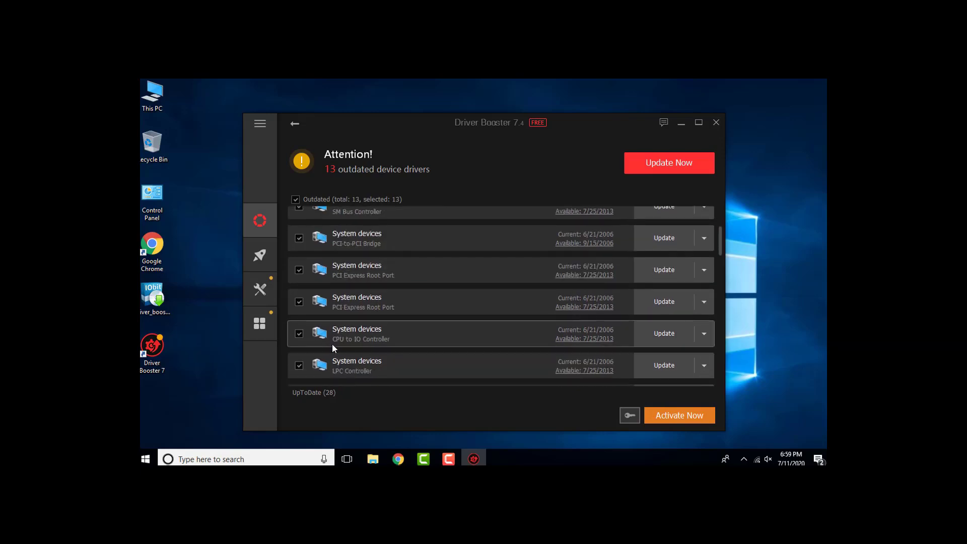
{"action": "left_click", "coordinate": [296, 366]}
{"action": "left_click", "coordinate": [298, 333]}
{"action": "left_click", "coordinate": [299, 302]}
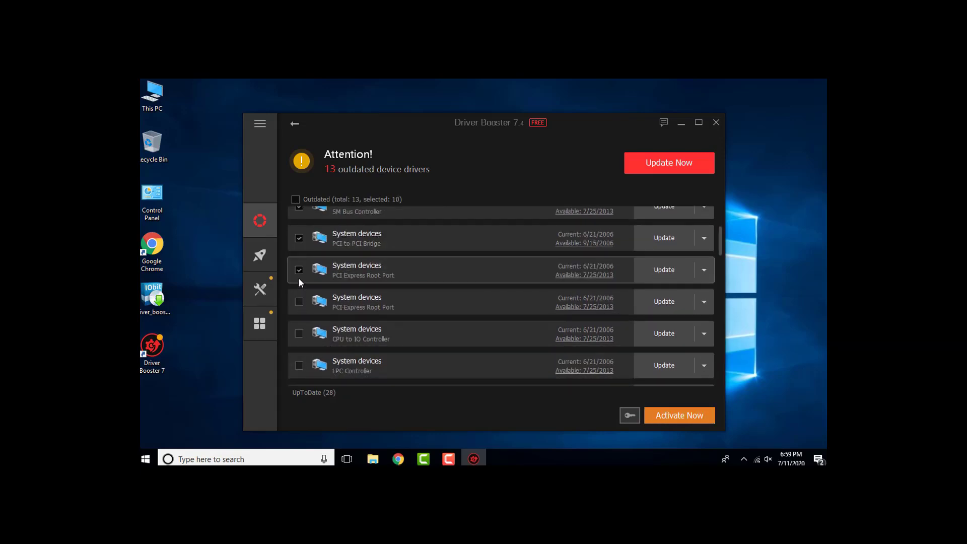
{"action": "left_click", "coordinate": [298, 270]}
{"action": "left_click", "coordinate": [298, 238]}
{"action": "scroll", "coordinate": [292, 277], "scroll_direction": "up", "scroll_amount": 2}
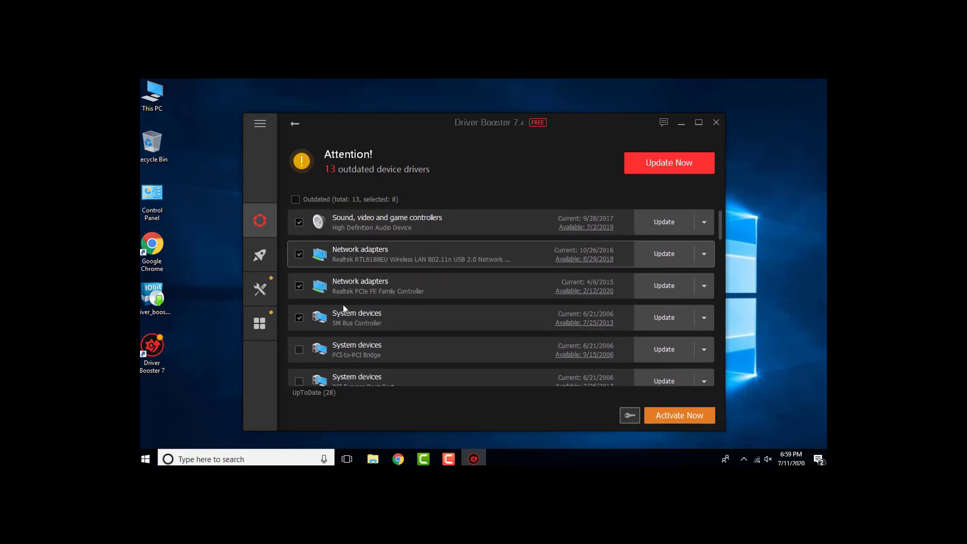
{"action": "left_click", "coordinate": [299, 317]}
{"action": "left_click", "coordinate": [299, 285]}
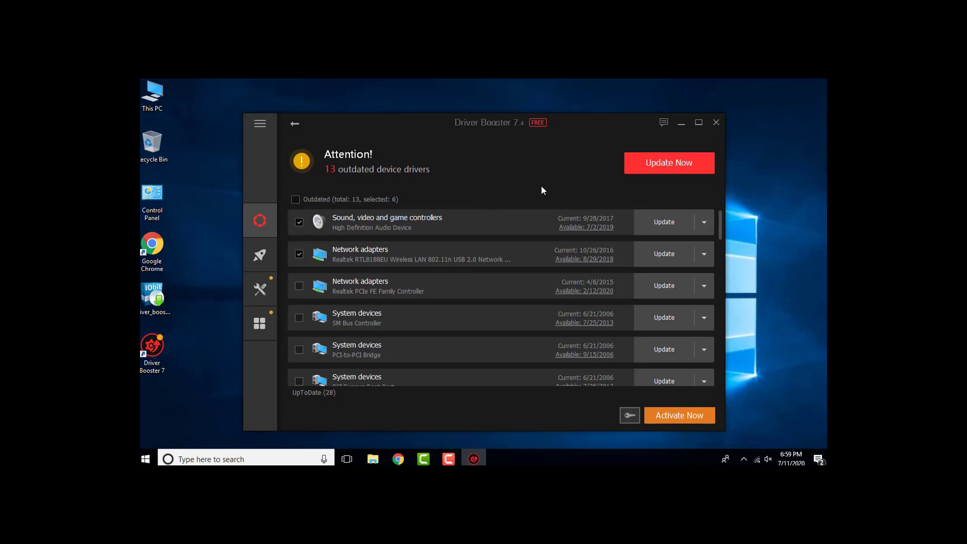
- Start updating the selected outdated drivers and accept the installation notices
{"action": "left_click", "coordinate": [679, 162]}
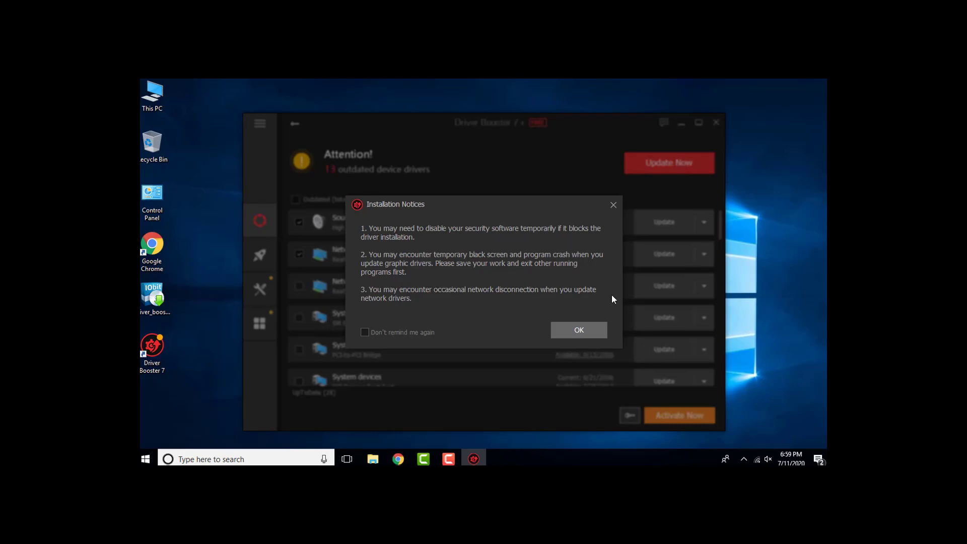
{"action": "left_click", "coordinate": [579, 330]}
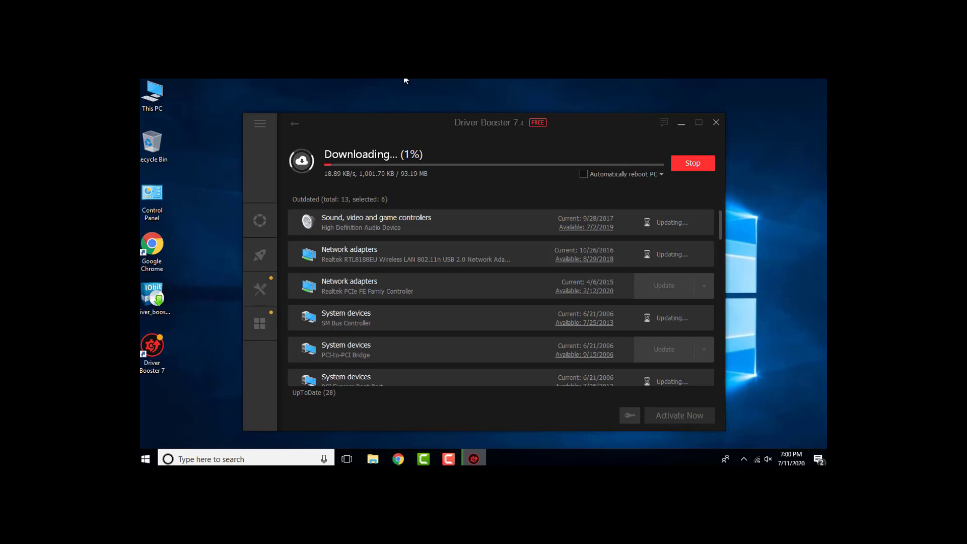
{"action": "right_click", "coordinate": [405, 81]}
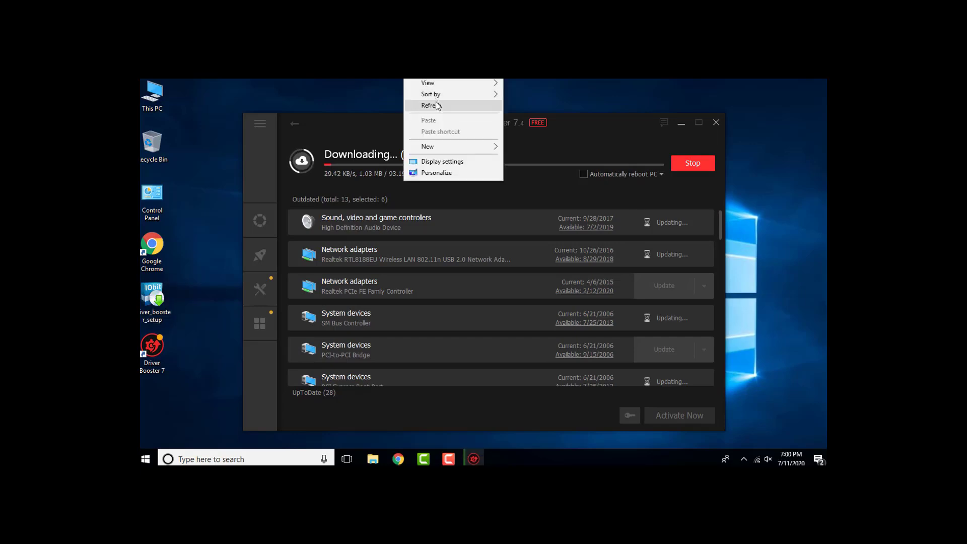
{"action": "right_click", "coordinate": [349, 80]}
{"action": "left_click", "coordinate": [375, 106]}
{"action": "right_click", "coordinate": [339, 80]}
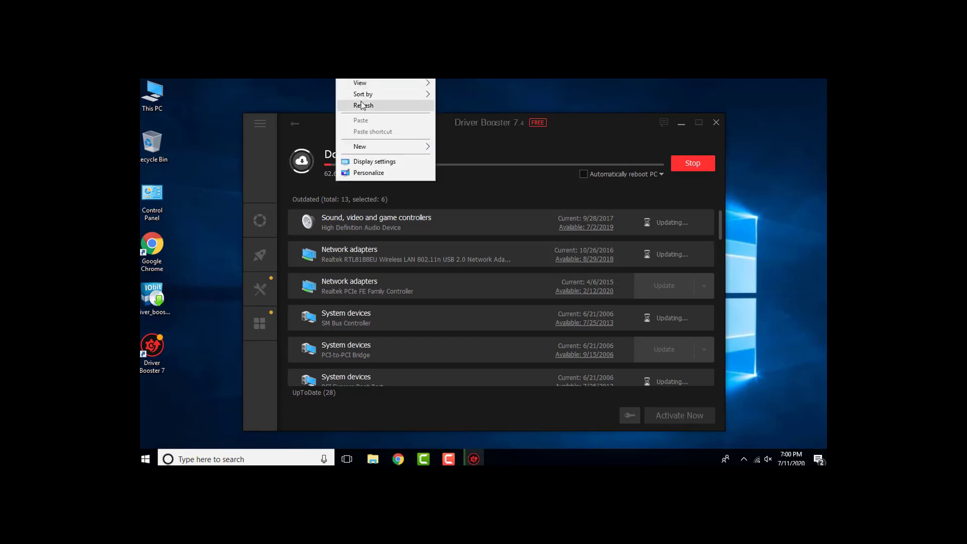
{"action": "left_click", "coordinate": [376, 106]}
{"action": "right_click", "coordinate": [338, 81]}
{"action": "left_click", "coordinate": [380, 106]}
{"action": "right_click", "coordinate": [339, 79]}
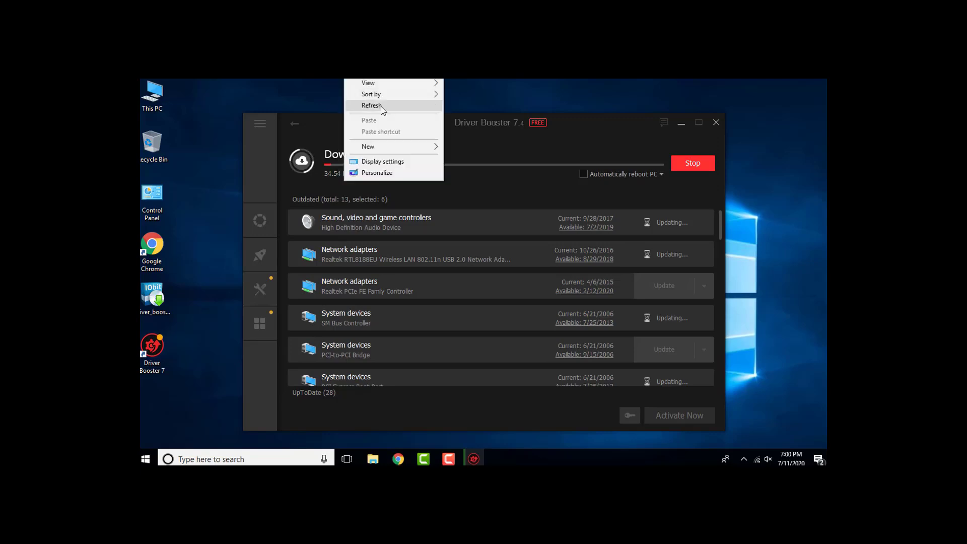
{"action": "right_click", "coordinate": [322, 80]}
{"action": "left_click", "coordinate": [352, 105]}
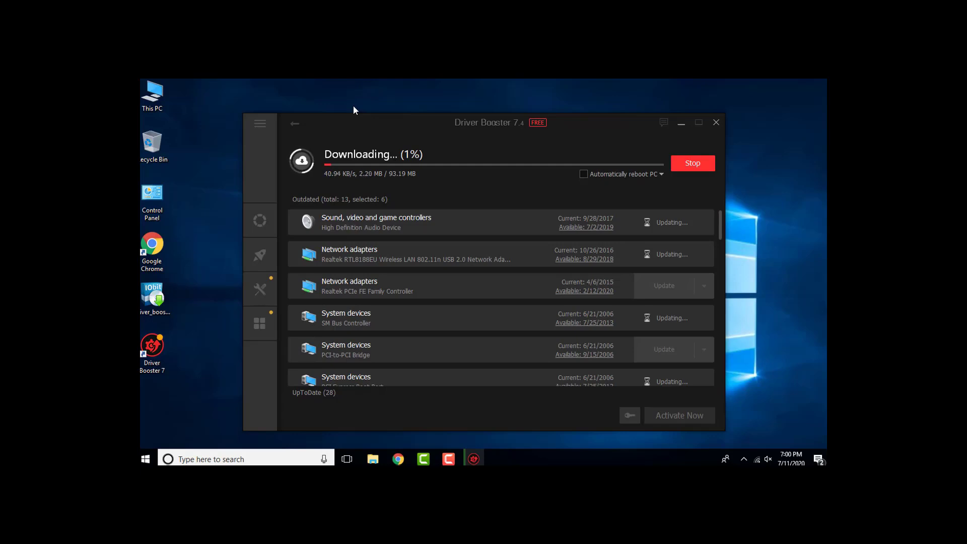
{"action": "scroll", "coordinate": [350, 206], "scroll_direction": "down", "scroll_amount": 3}
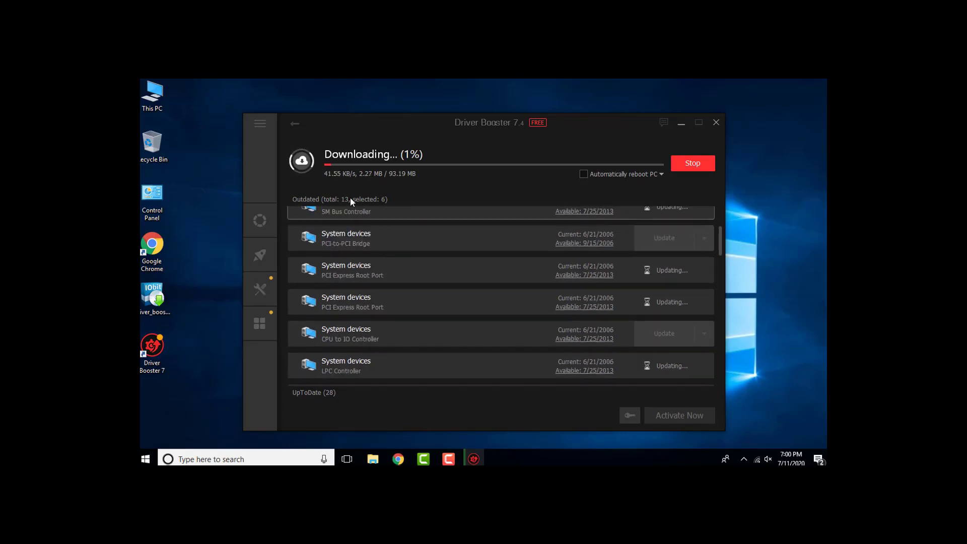
{"action": "scroll", "coordinate": [343, 242], "scroll_direction": "down", "scroll_amount": 7}
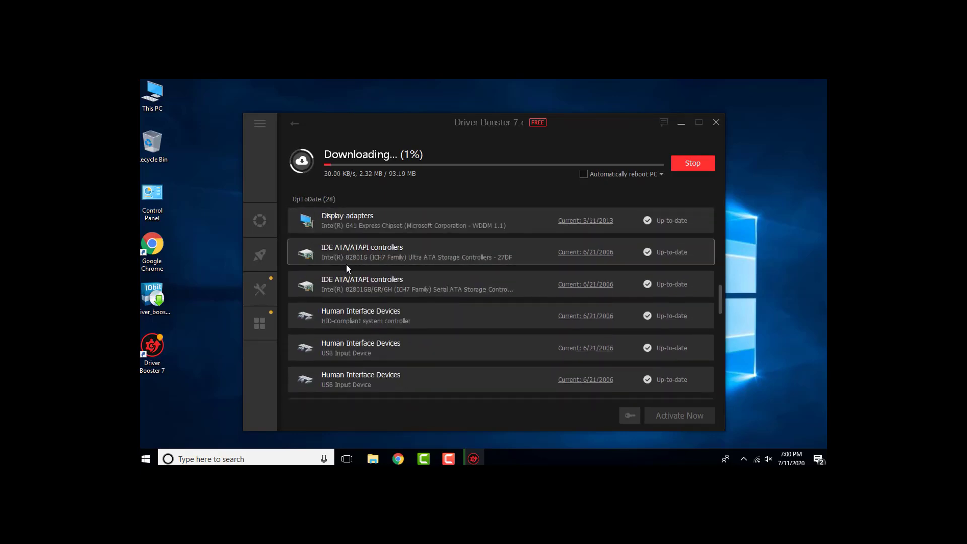
{"action": "scroll", "coordinate": [347, 272], "scroll_direction": "down", "scroll_amount": 3}
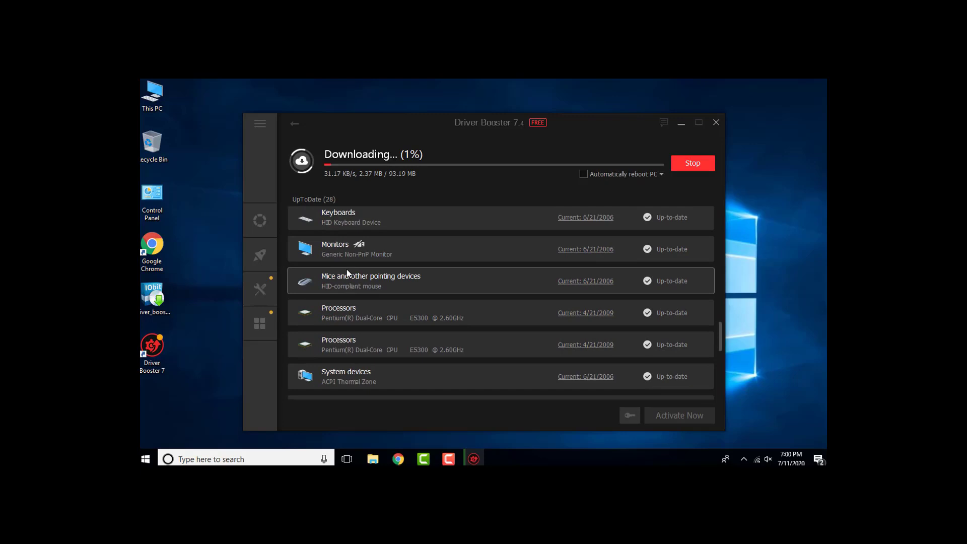
{"action": "scroll", "coordinate": [346, 272], "scroll_direction": "down", "scroll_amount": 3}
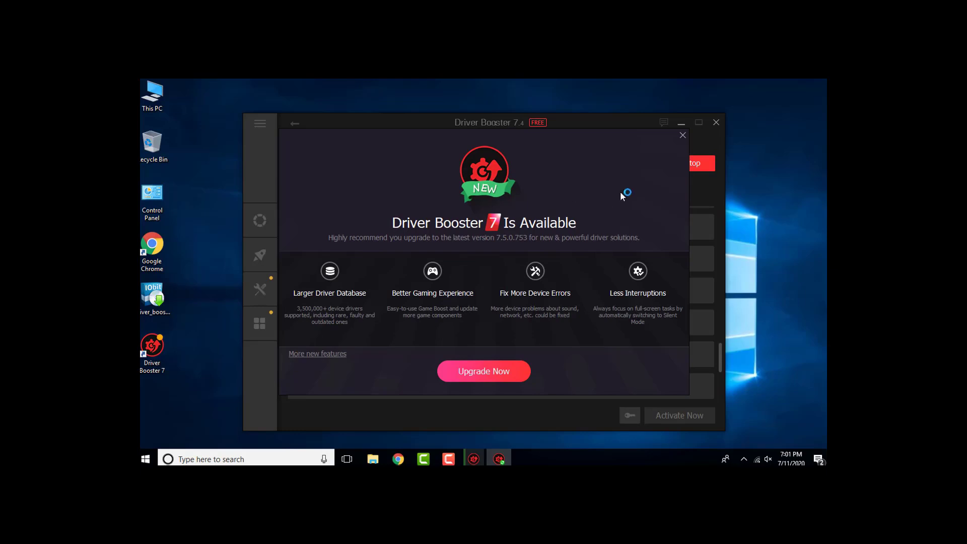
- Decline the offered Driver Booster upgrade to version 7.5.0.753 and cancel its installation
{"action": "left_click", "coordinate": [683, 136]}
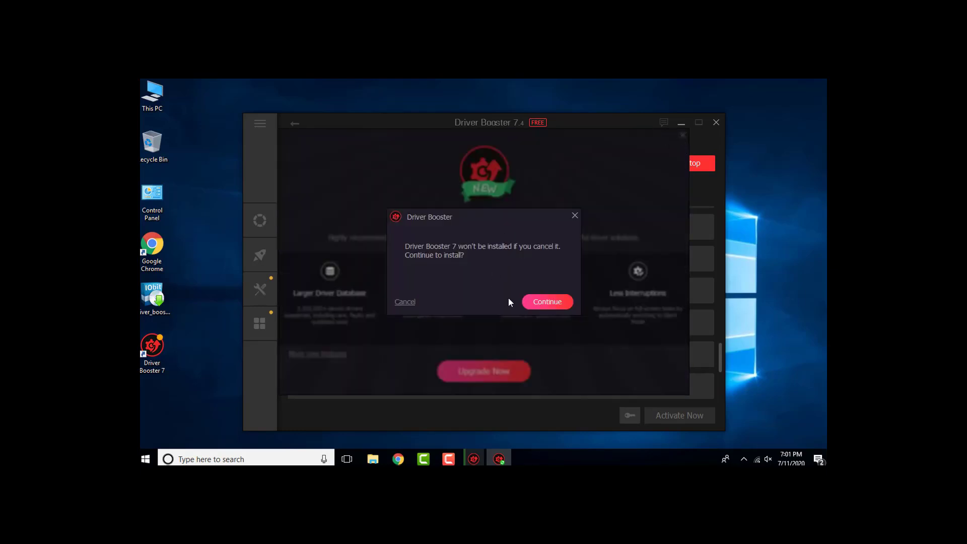
{"action": "left_click", "coordinate": [574, 216]}
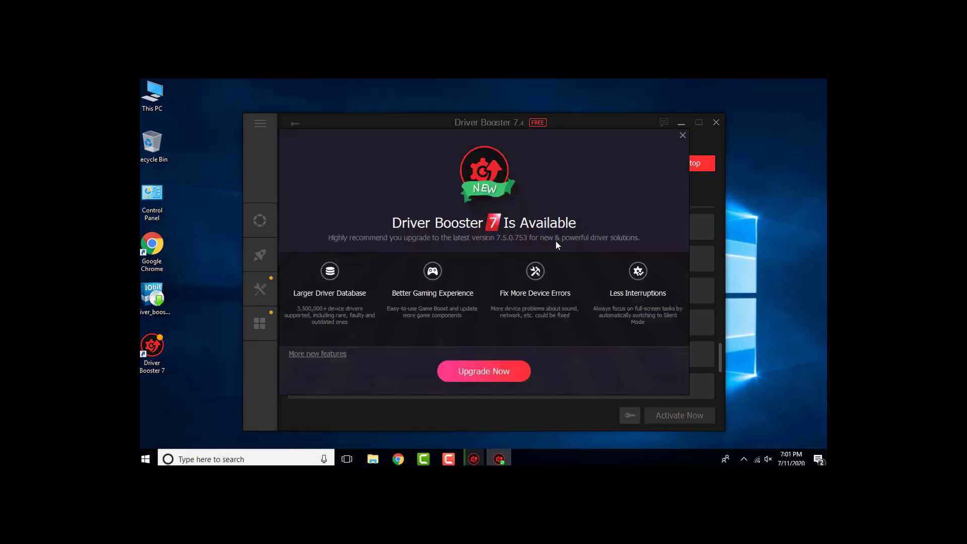
{"action": "left_click", "coordinate": [686, 135]}
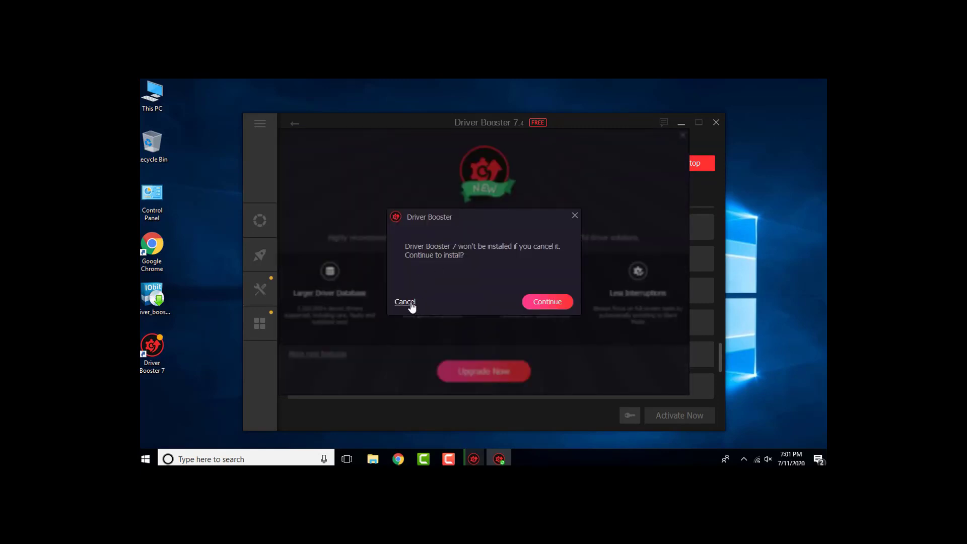
{"action": "left_click", "coordinate": [409, 305]}
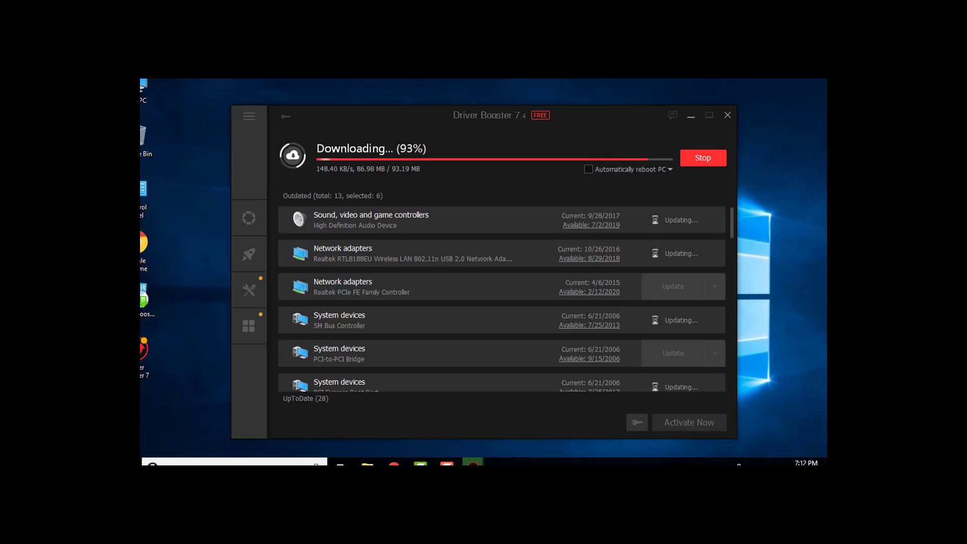
- Examine the outdated and up-to-date driver lists to follow the download and installation progress of the selected drivers
{"action": "right_click", "coordinate": [396, 80]}
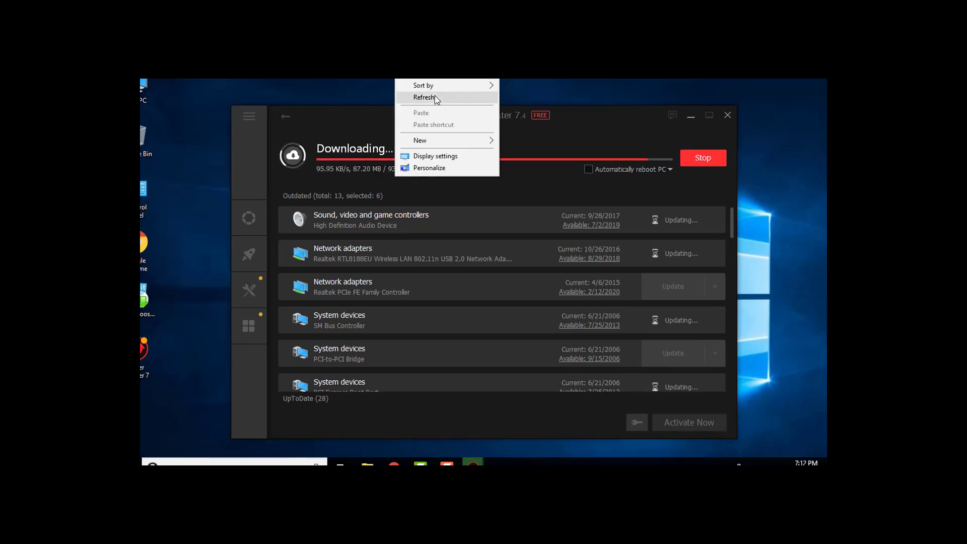
{"action": "left_click", "coordinate": [434, 97]}
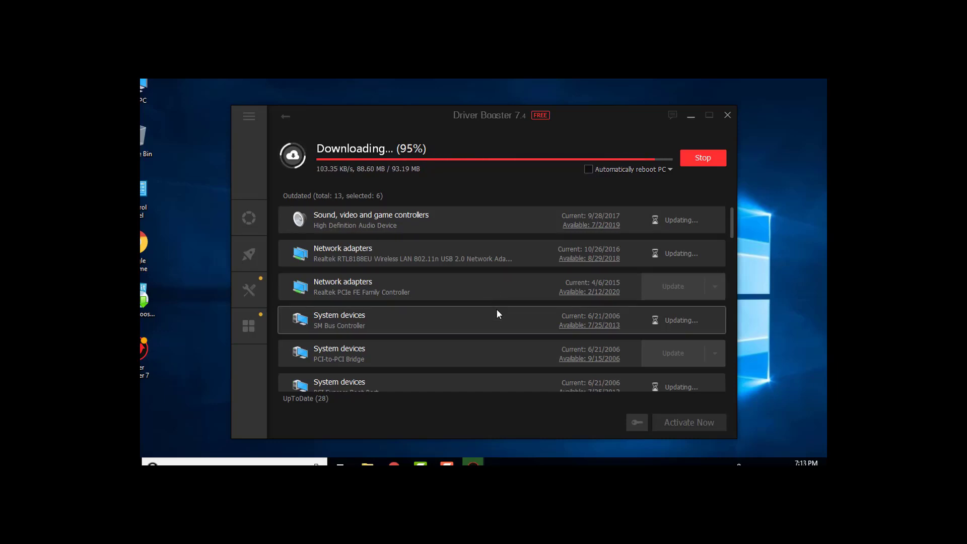
{"action": "scroll", "coordinate": [461, 286], "scroll_direction": "down", "scroll_amount": 2}
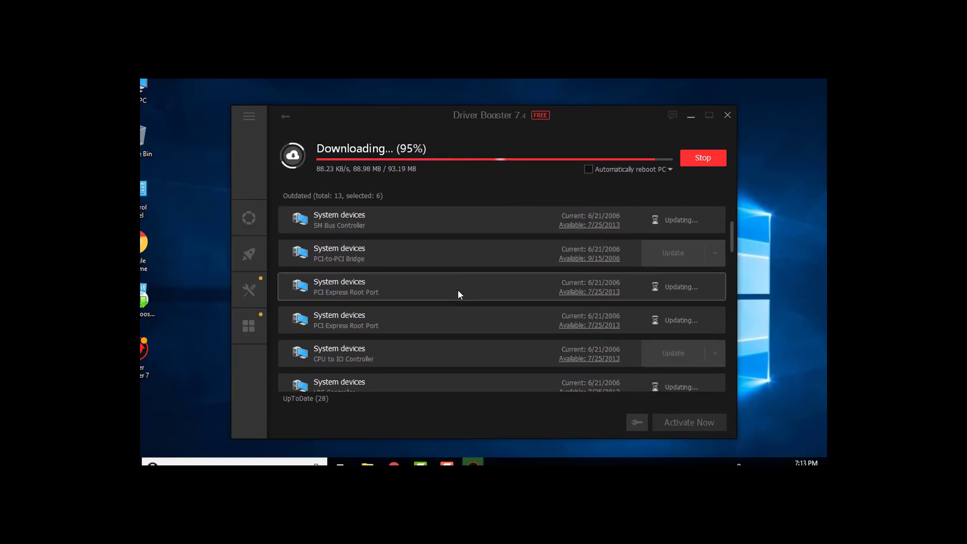
{"action": "scroll", "coordinate": [460, 219], "scroll_direction": "up", "scroll_amount": 2}
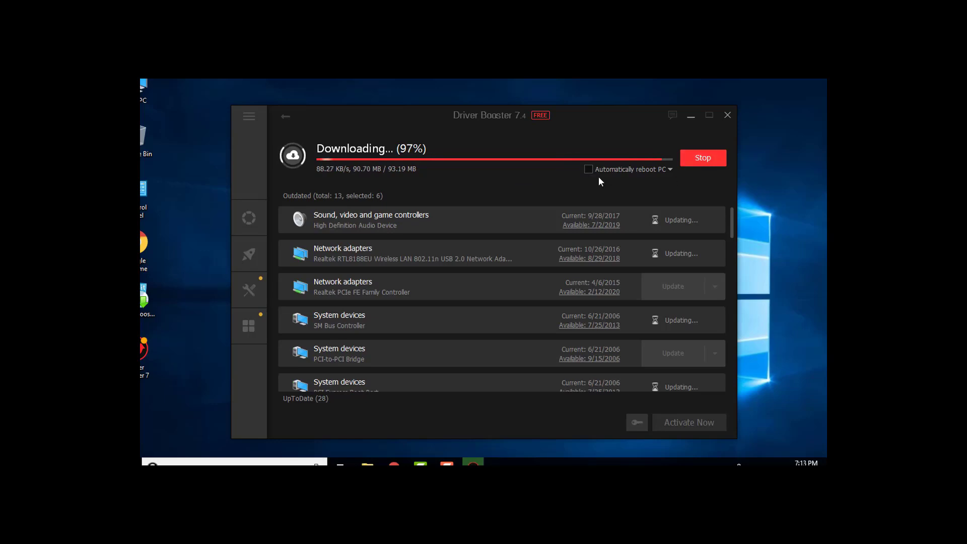
{"action": "scroll", "coordinate": [346, 229], "scroll_direction": "down", "scroll_amount": 3}
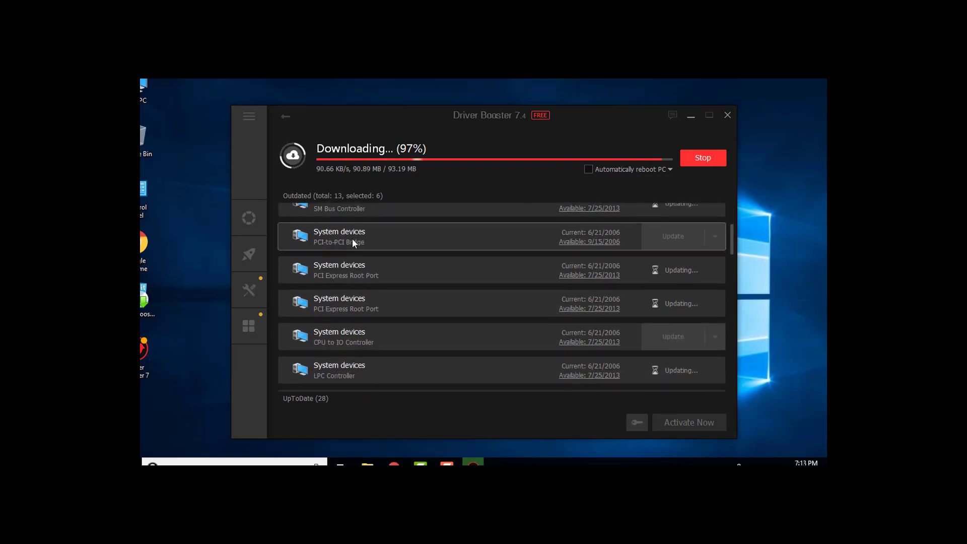
{"action": "scroll", "coordinate": [355, 237], "scroll_direction": "down", "scroll_amount": 3}
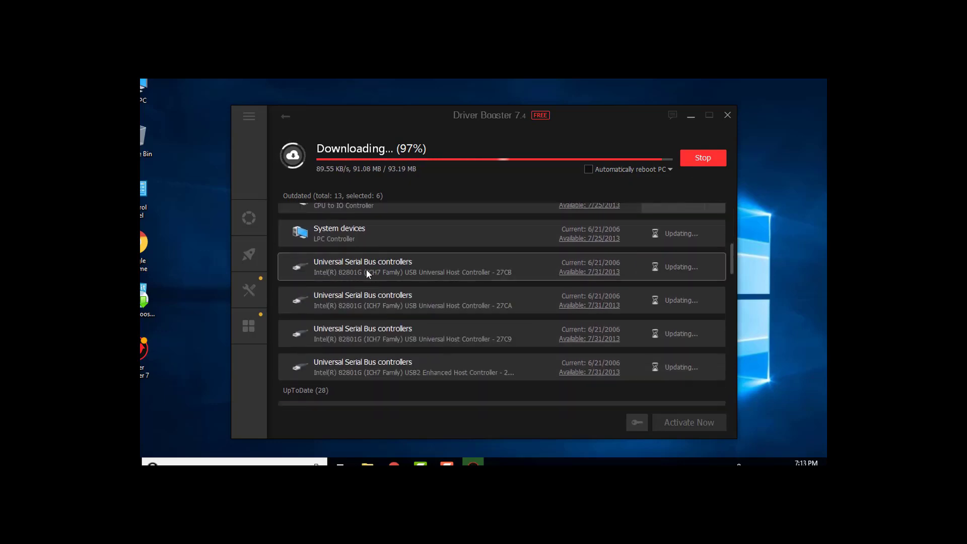
{"action": "scroll", "coordinate": [366, 272], "scroll_direction": "down", "scroll_amount": 3}
{"action": "scroll", "coordinate": [367, 276], "scroll_direction": "down", "scroll_amount": 3}
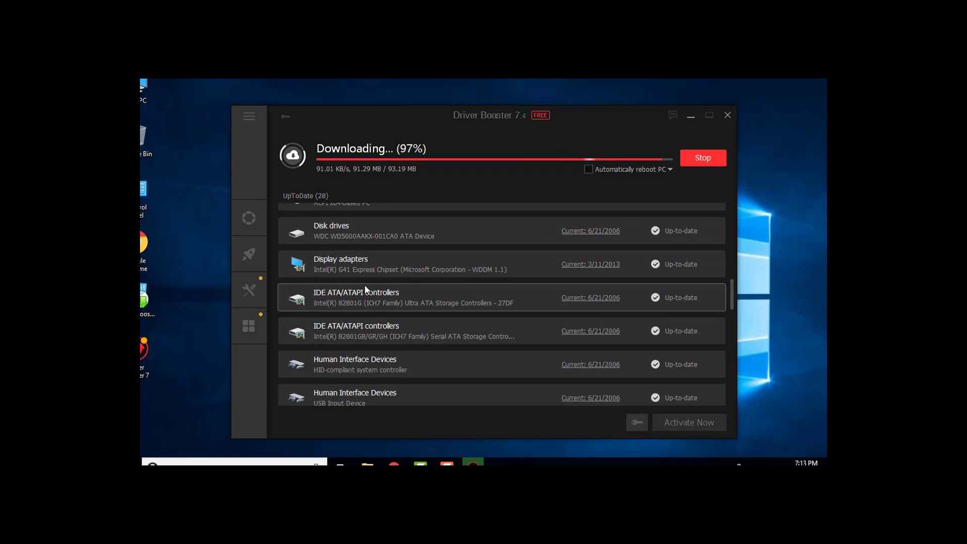
{"action": "scroll", "coordinate": [365, 288], "scroll_direction": "up", "scroll_amount": 3}
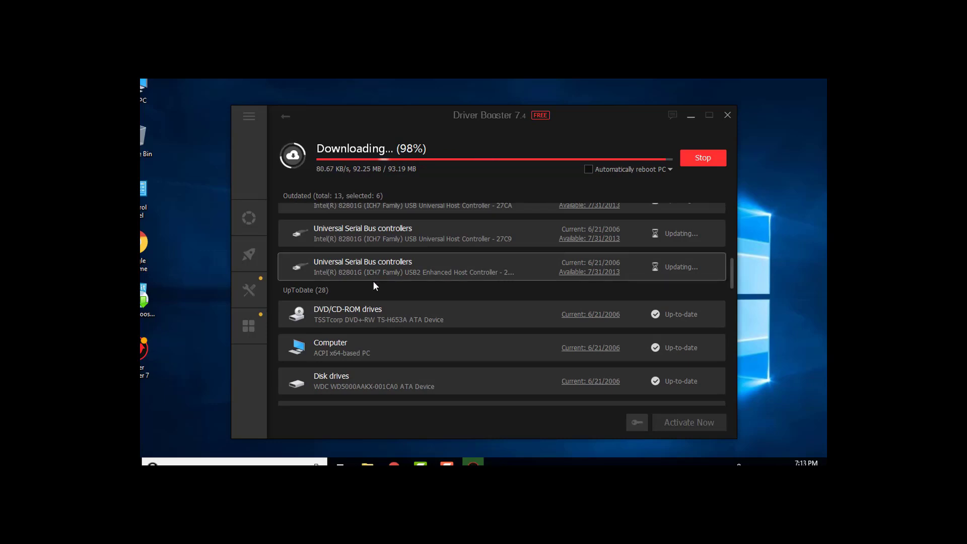
{"action": "scroll", "coordinate": [373, 280], "scroll_direction": "up", "scroll_amount": 2}
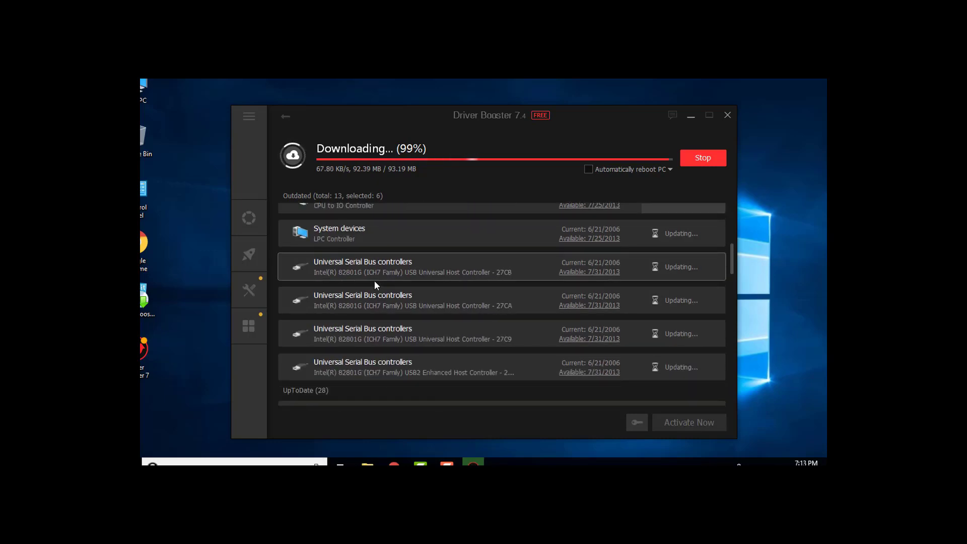
{"action": "scroll", "coordinate": [374, 285], "scroll_direction": "up", "scroll_amount": 3}
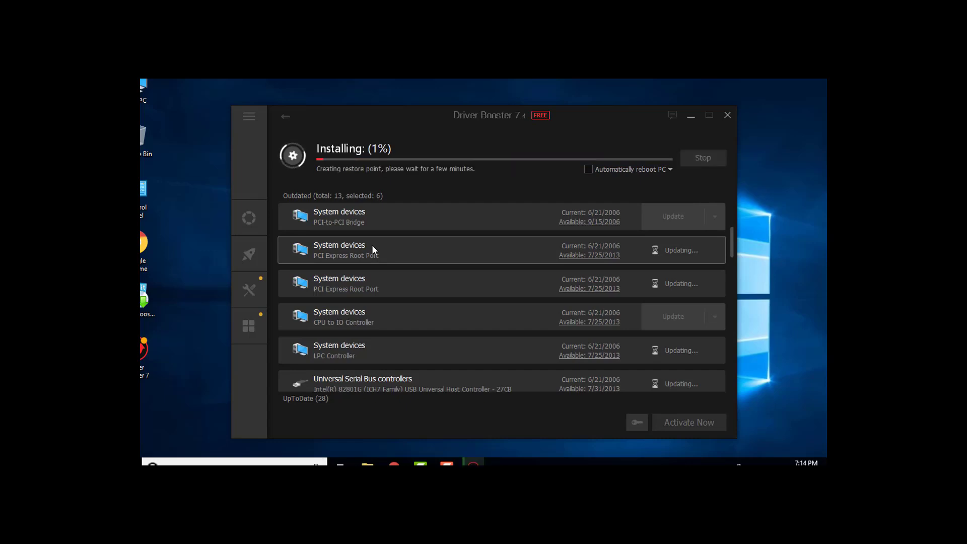
{"action": "scroll", "coordinate": [372, 244], "scroll_direction": "down", "scroll_amount": 5}
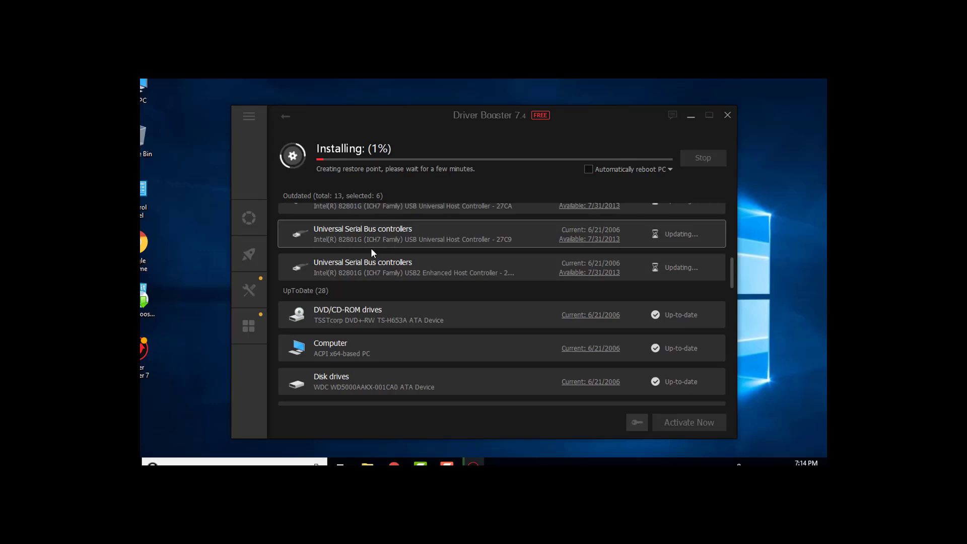
{"action": "scroll", "coordinate": [370, 247], "scroll_direction": "up", "scroll_amount": 5}
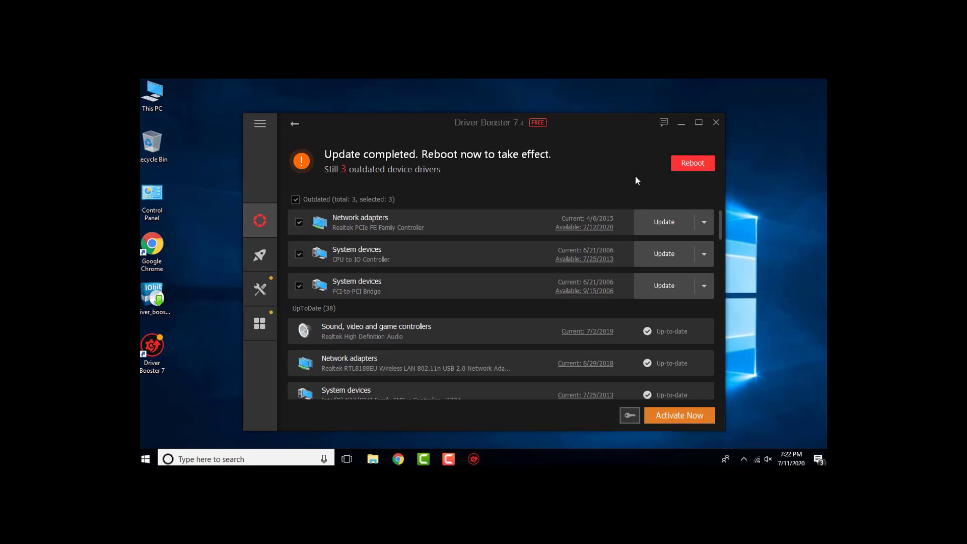
- Review the driver list after the update, refresh the desktop and close Driver Booster without rebooting
{"action": "scroll", "coordinate": [557, 182], "scroll_direction": "down", "scroll_amount": 3}
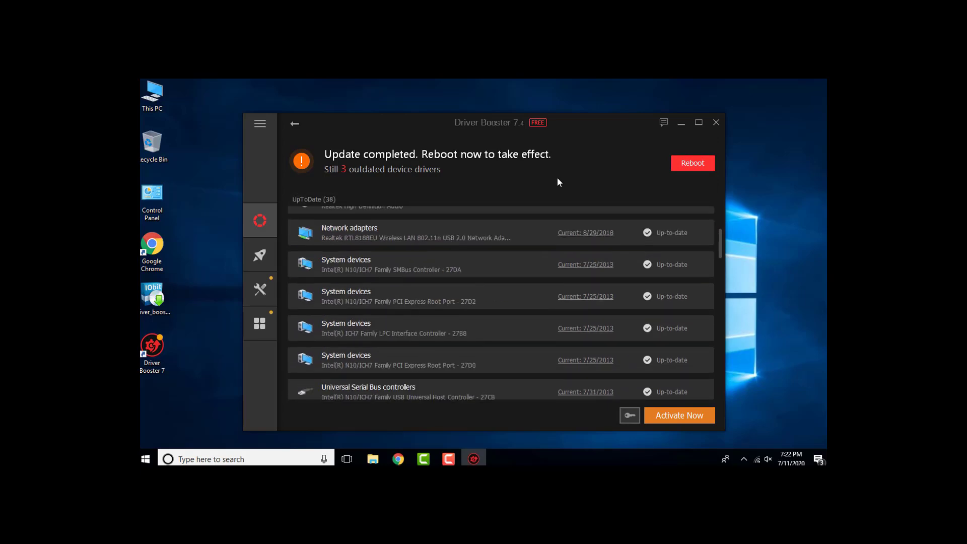
{"action": "scroll", "coordinate": [557, 178], "scroll_direction": "up", "scroll_amount": 3}
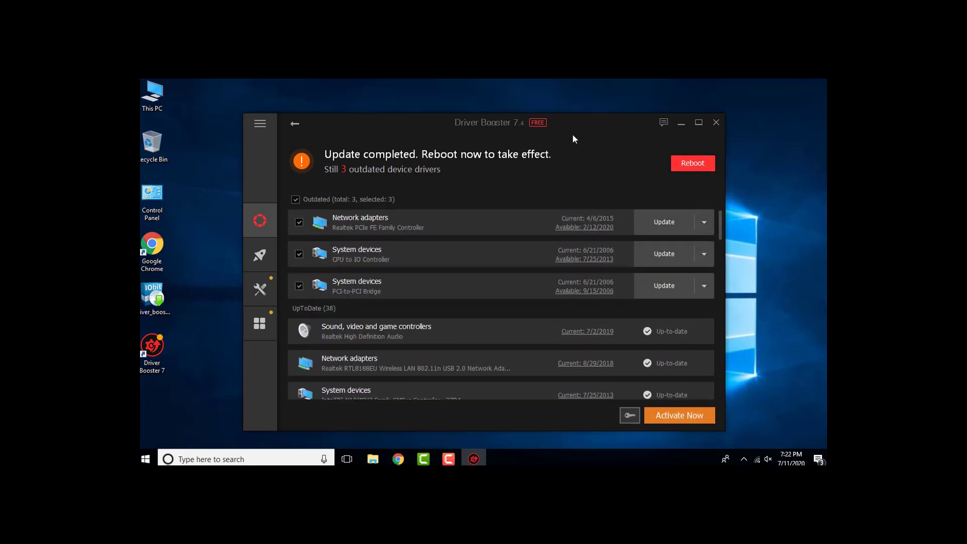
{"action": "right_click", "coordinate": [503, 79]}
{"action": "key", "text": "e"}
{"action": "right_click", "coordinate": [503, 79]}
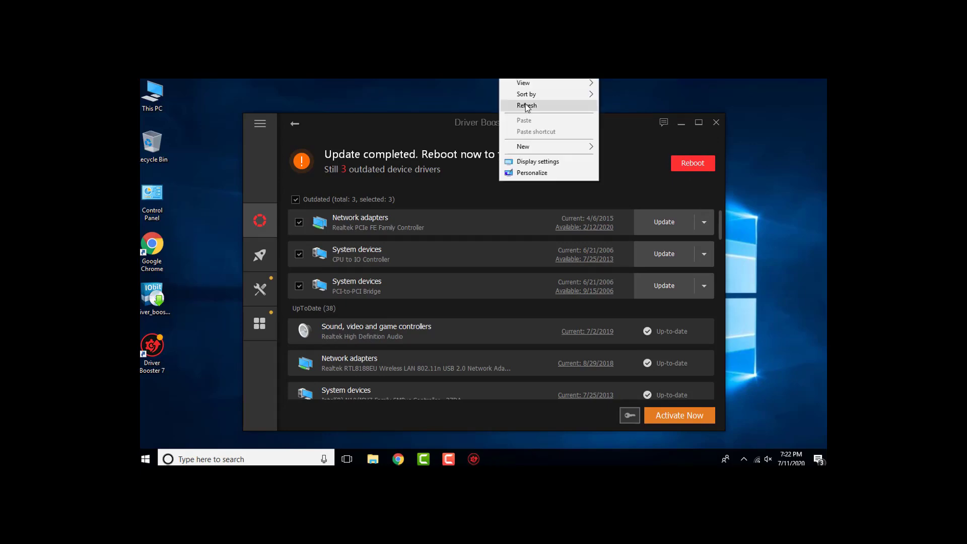
{"action": "key", "text": "e"}
{"action": "left_click", "coordinate": [717, 122]}
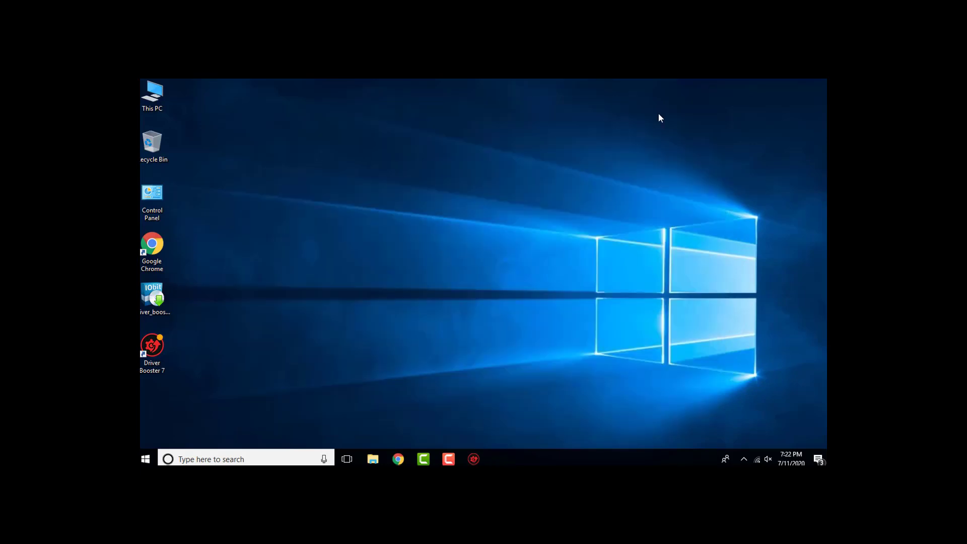